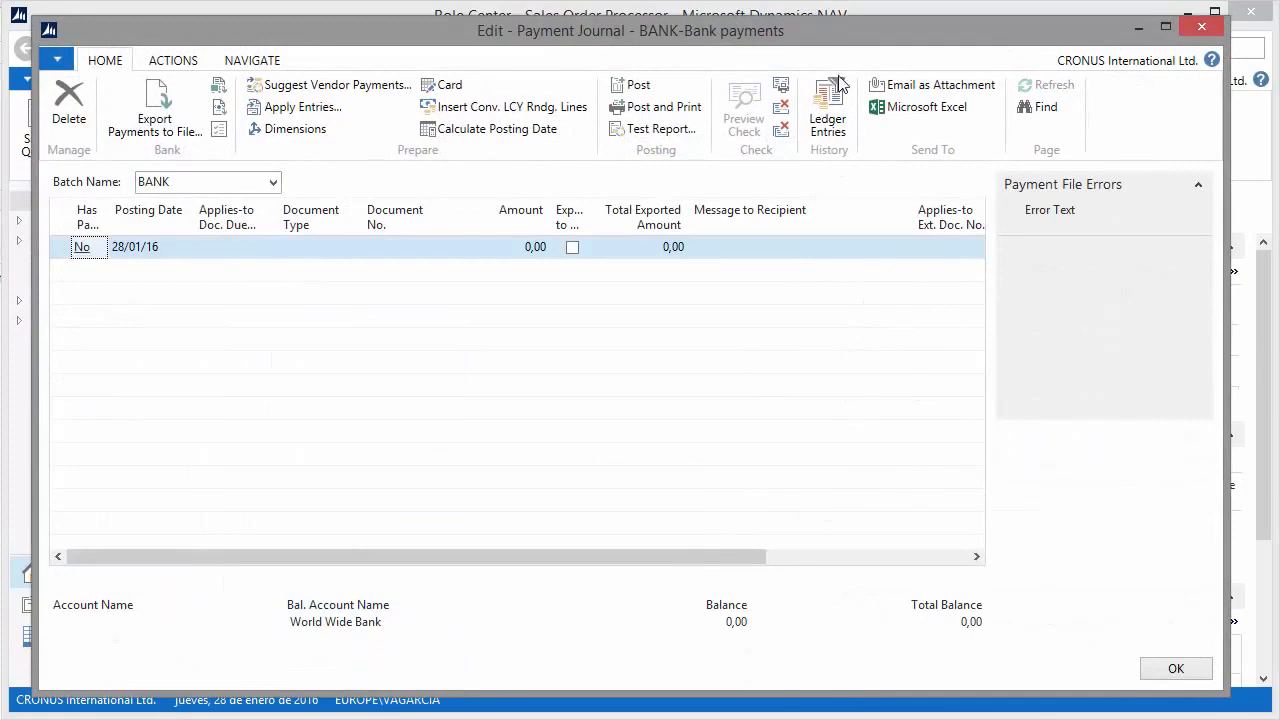
# Create a new general journal batch named WWB-EUR with the description "EUR Payments".
pyautogui.click(273, 184)
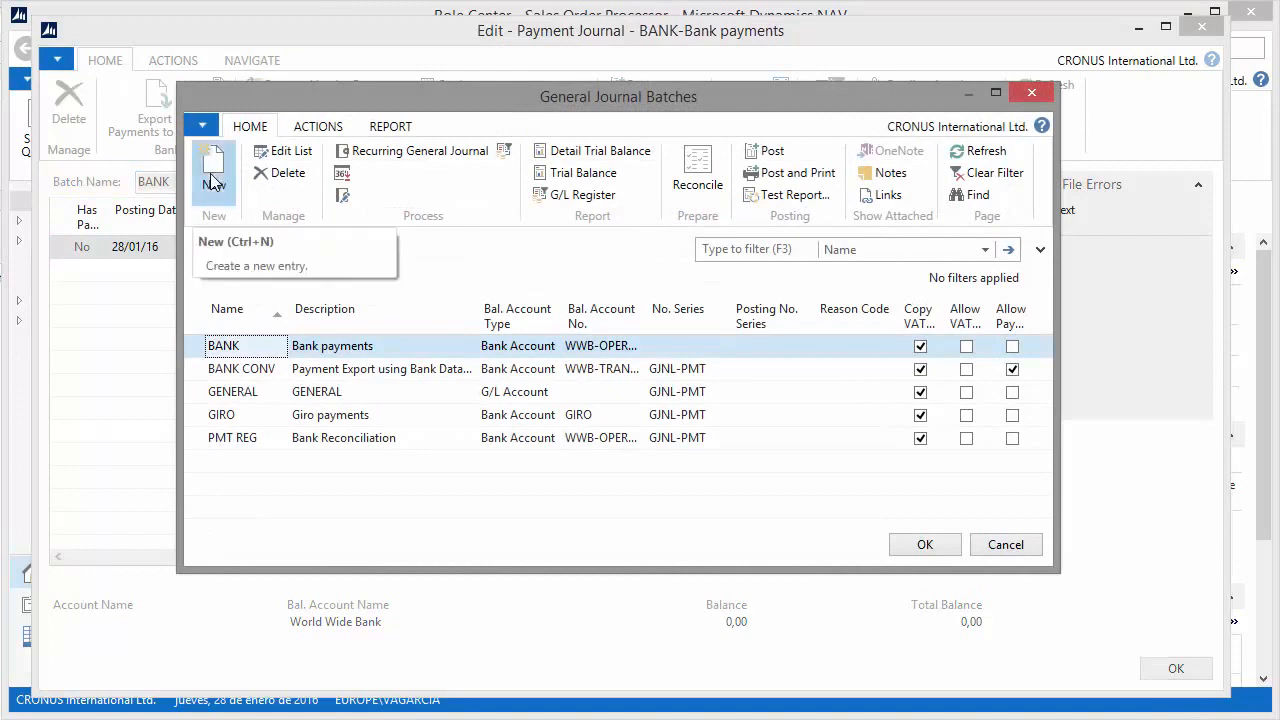
pyautogui.click(213, 178)
pyautogui.write('WW')
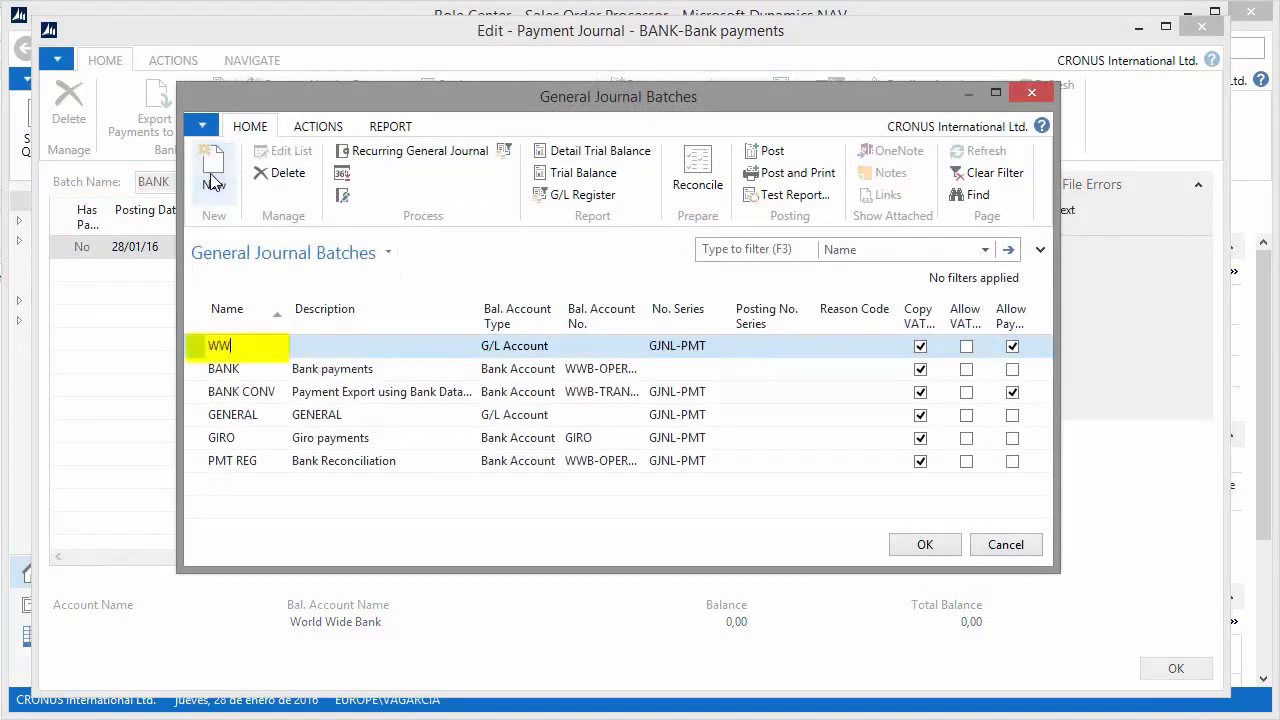
pyautogui.write('B-EUR')
pyautogui.press('Tab')
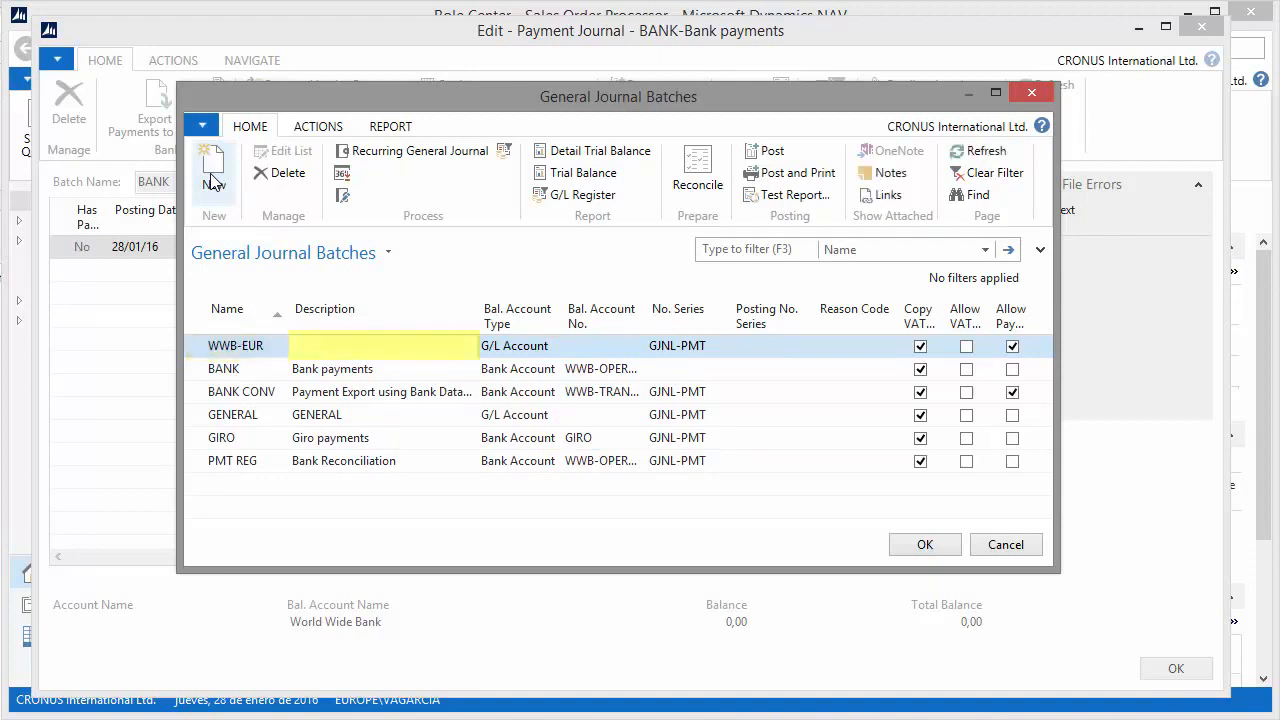
pyautogui.write('EUR')
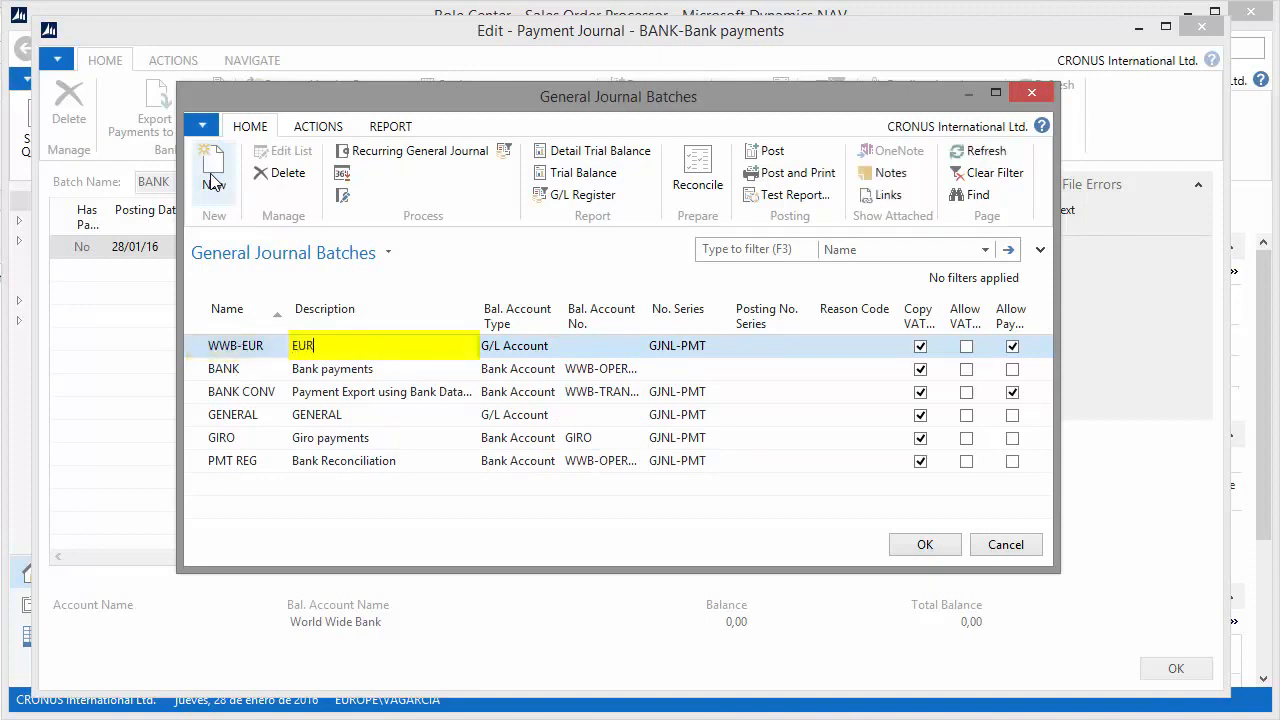
pyautogui.write(' Payments')
# Assign the WWB-EUR batch the balancing account type Bank Account and balancing account WWB-EUR, and load the batch in the payment journal.
pyautogui.click(540, 355)
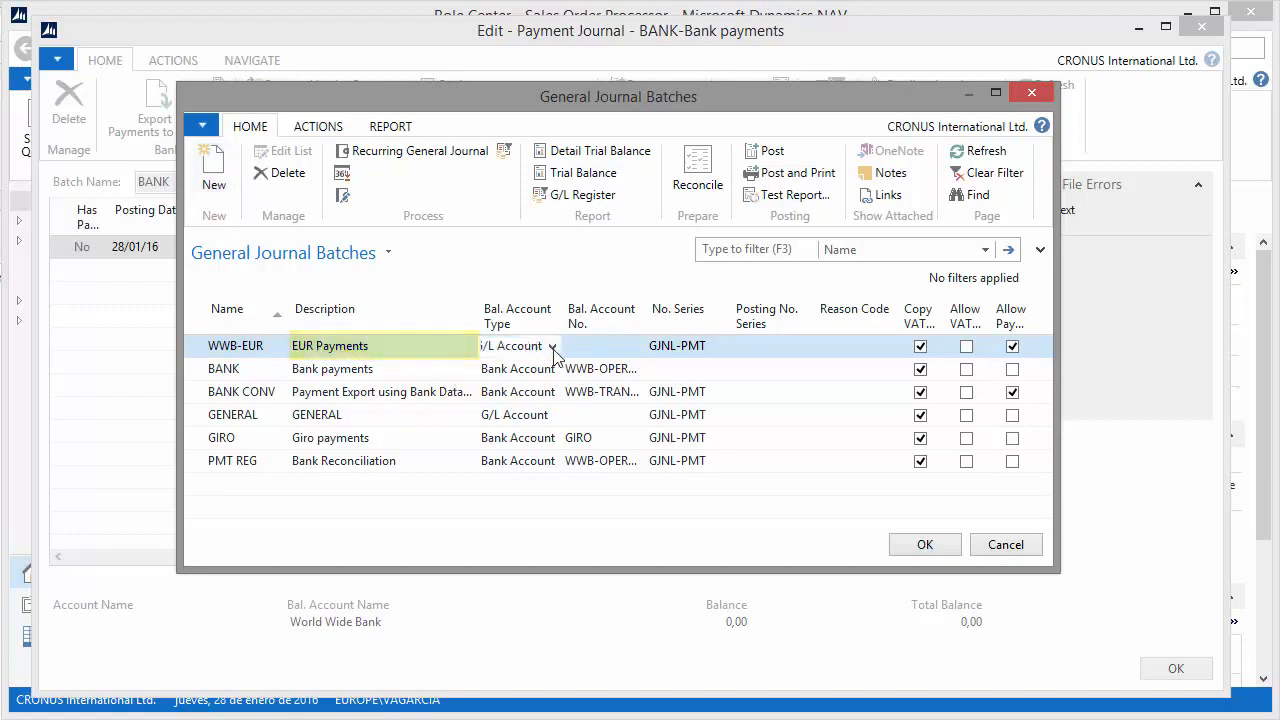
pyautogui.click(552, 346)
pyautogui.click(527, 437)
pyautogui.click(599, 345)
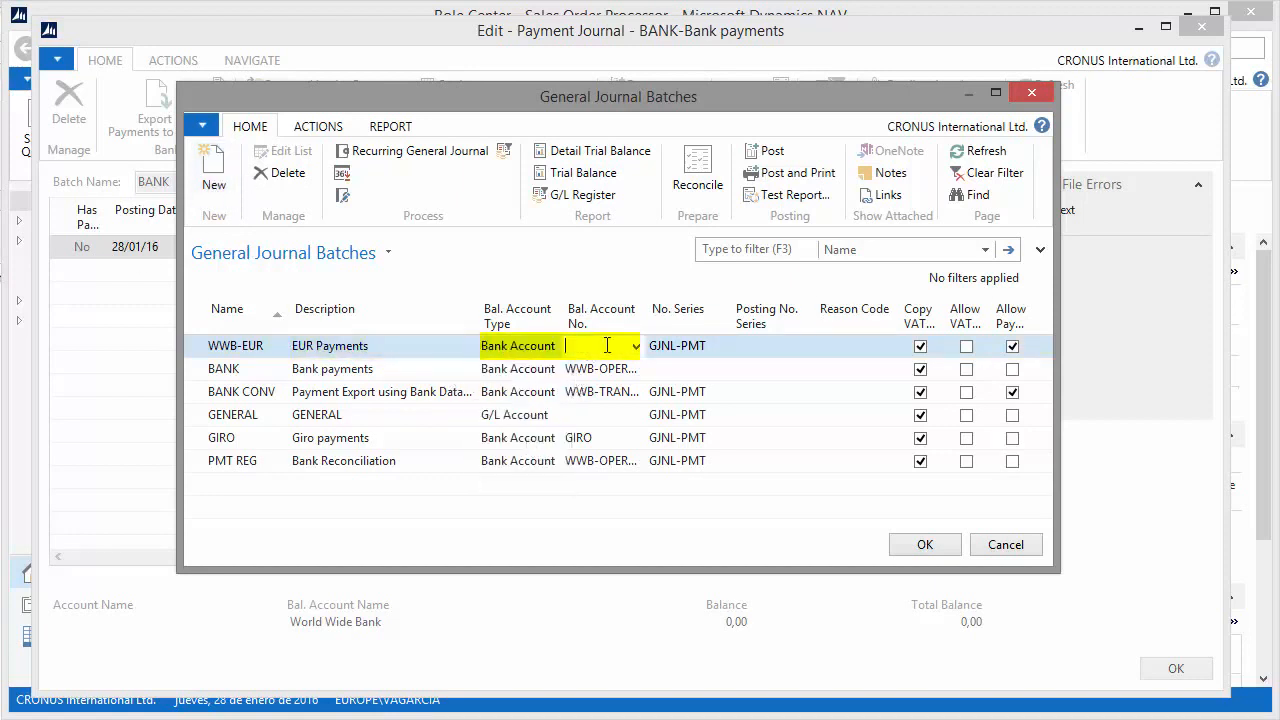
pyautogui.click(636, 346)
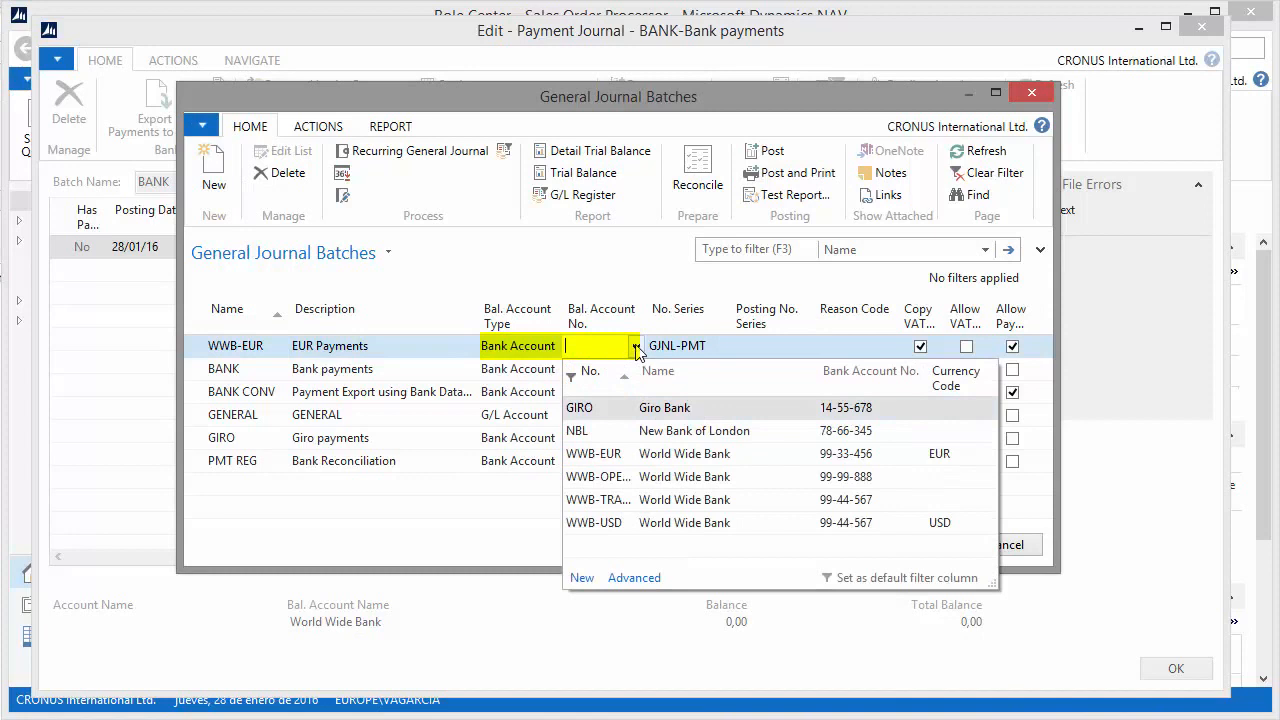
pyautogui.click(620, 458)
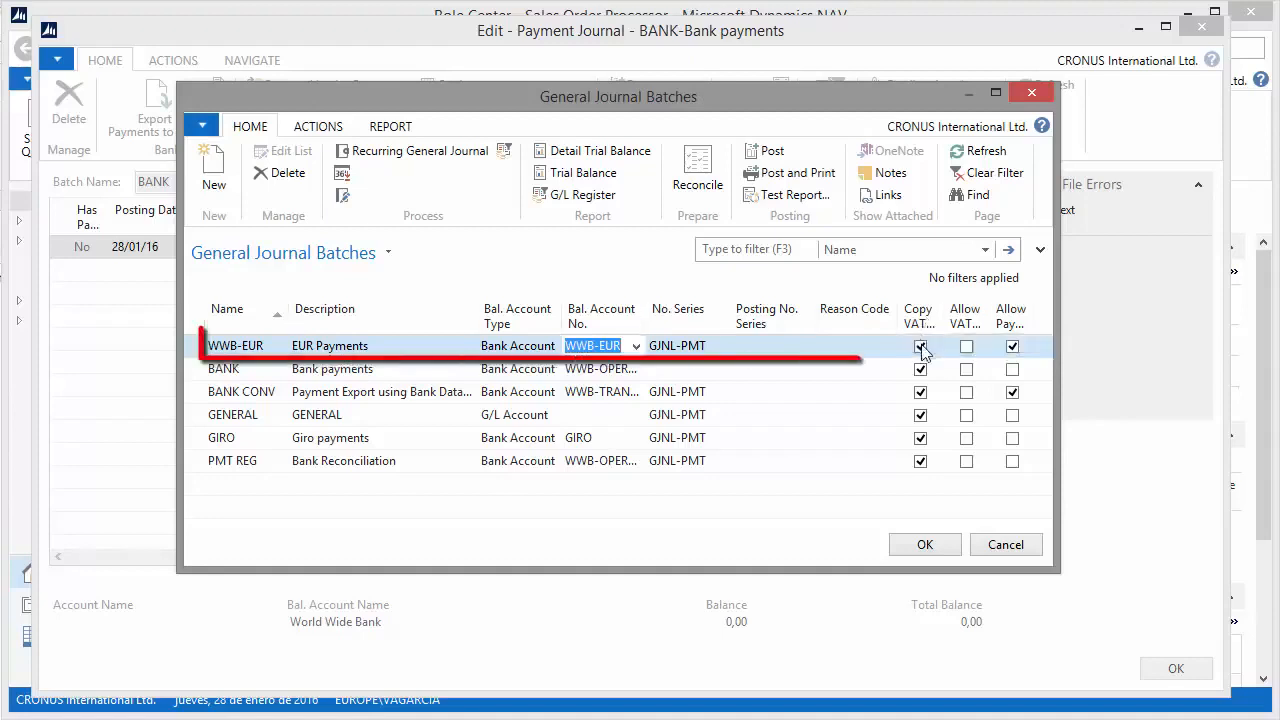
pyautogui.click(926, 546)
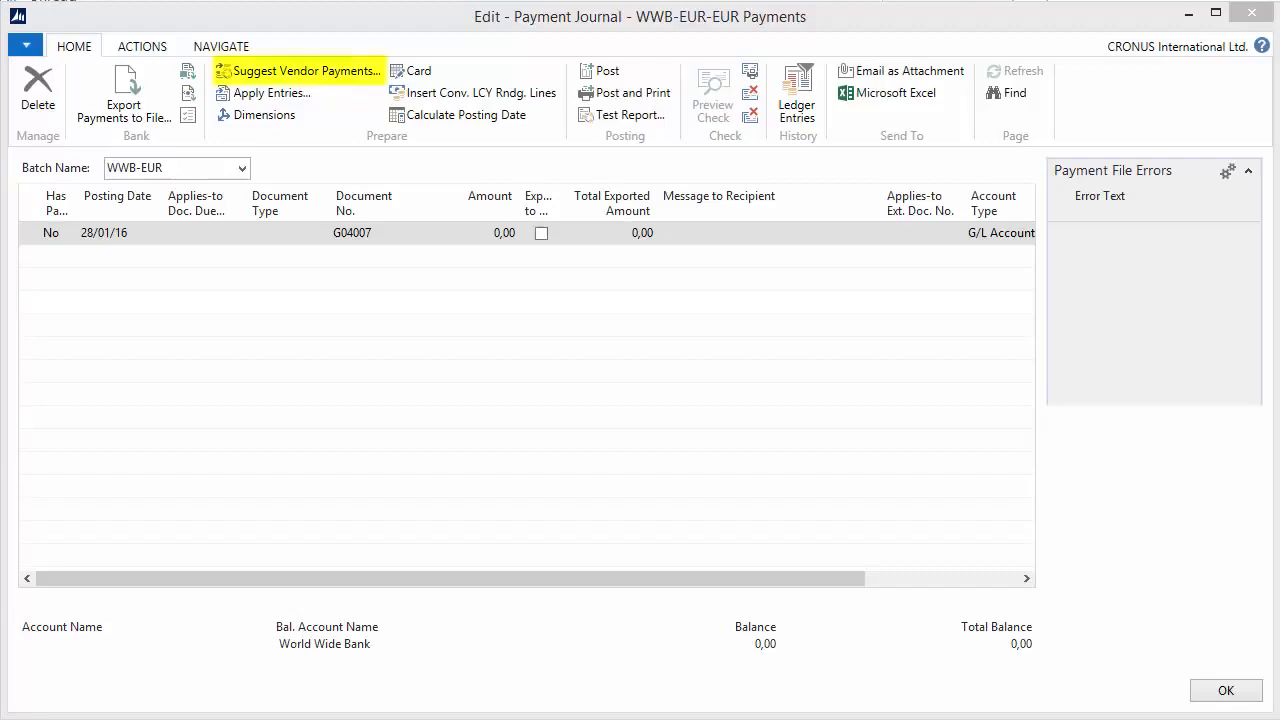
# Suggest vendor payments with last payment date 04/02/16 and posting dates calculated from the applies-to document due dates.
pyautogui.click(298, 72)
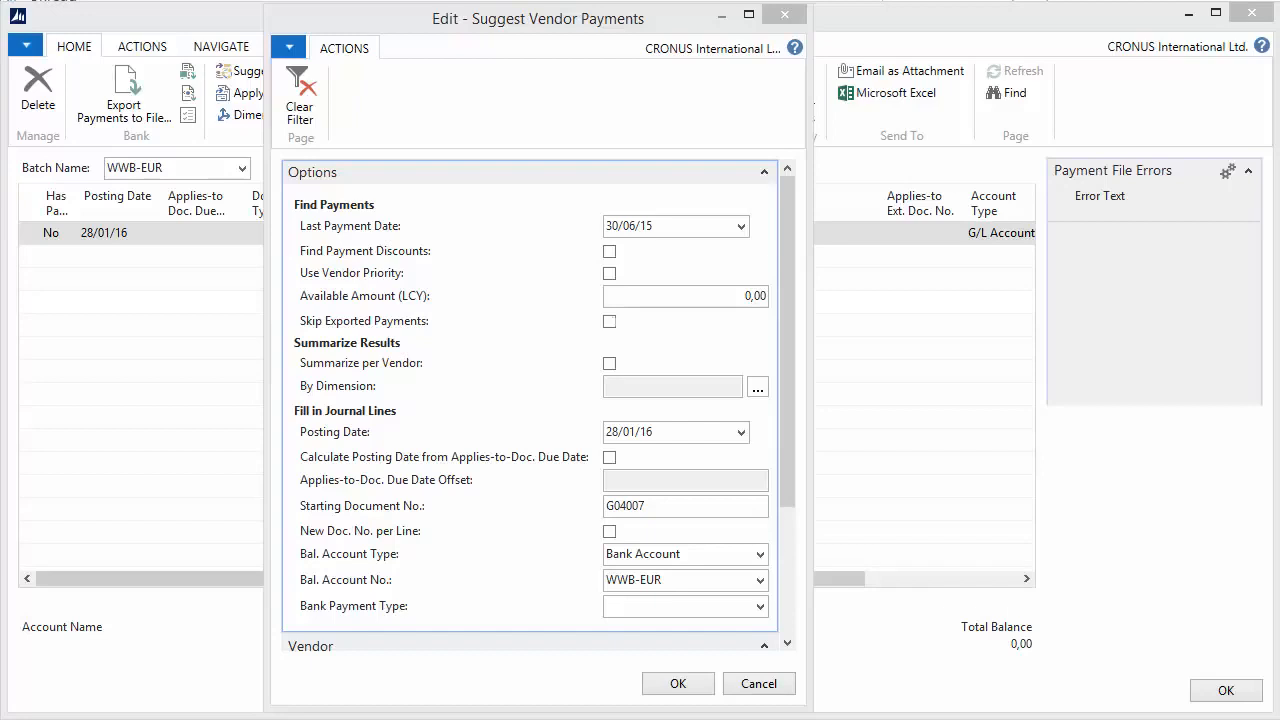
pyautogui.click(666, 229)
pyautogui.write('04/02/16')
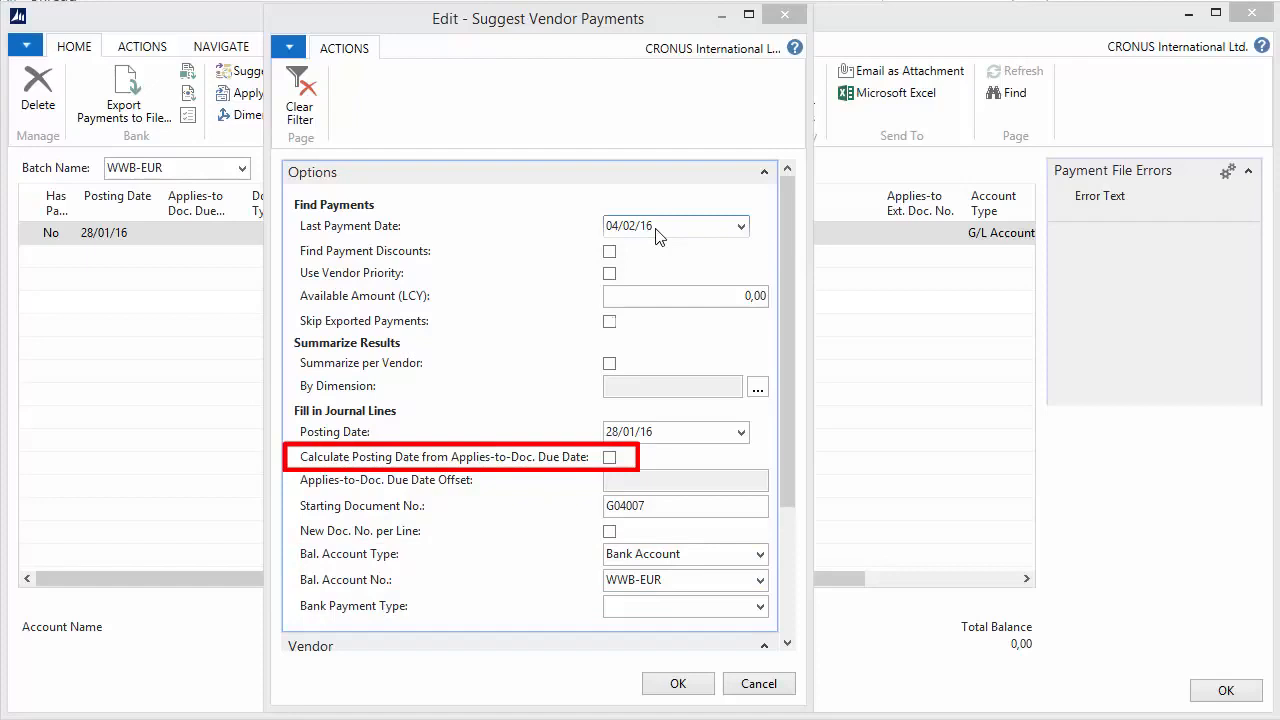
pyautogui.click(610, 459)
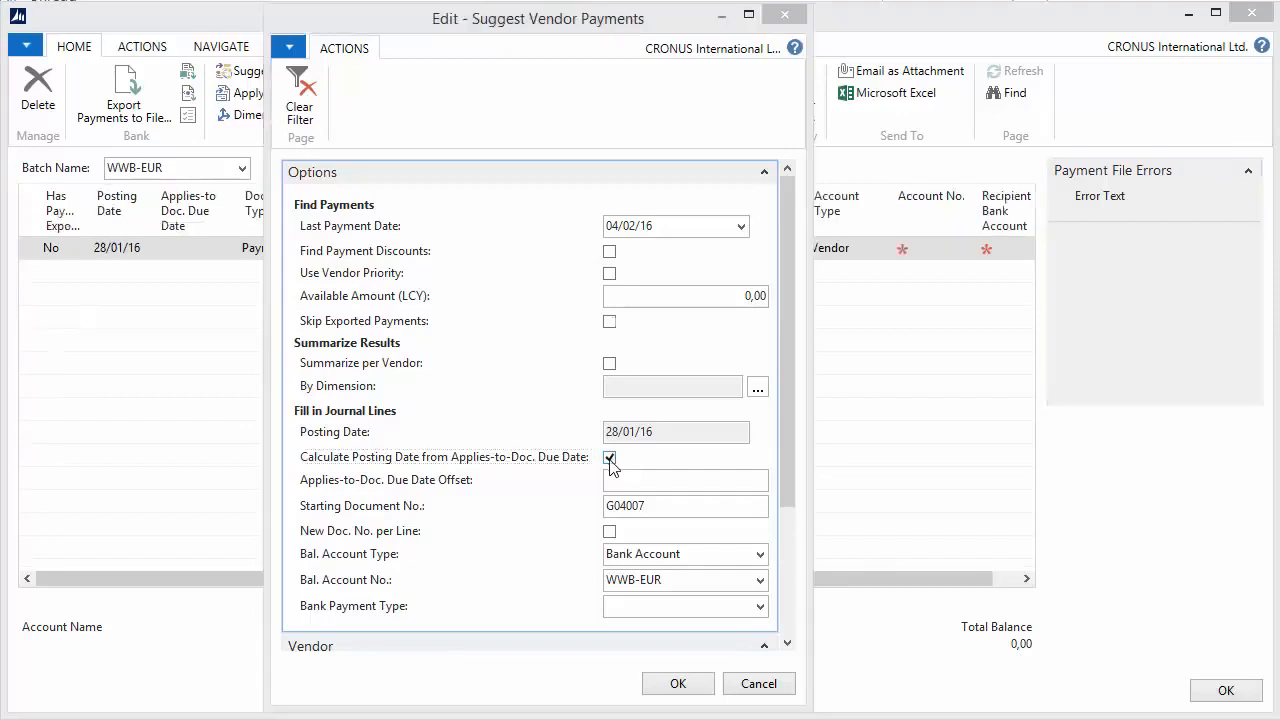
pyautogui.click(669, 686)
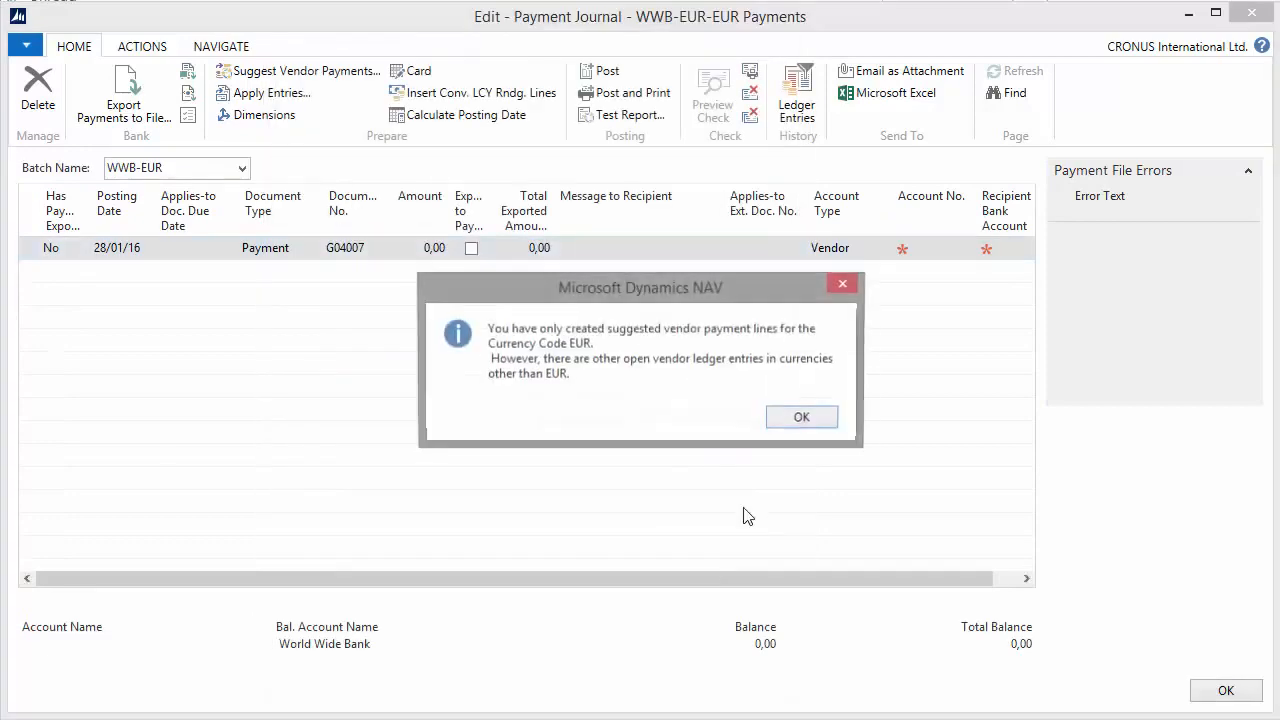
pyautogui.click(786, 424)
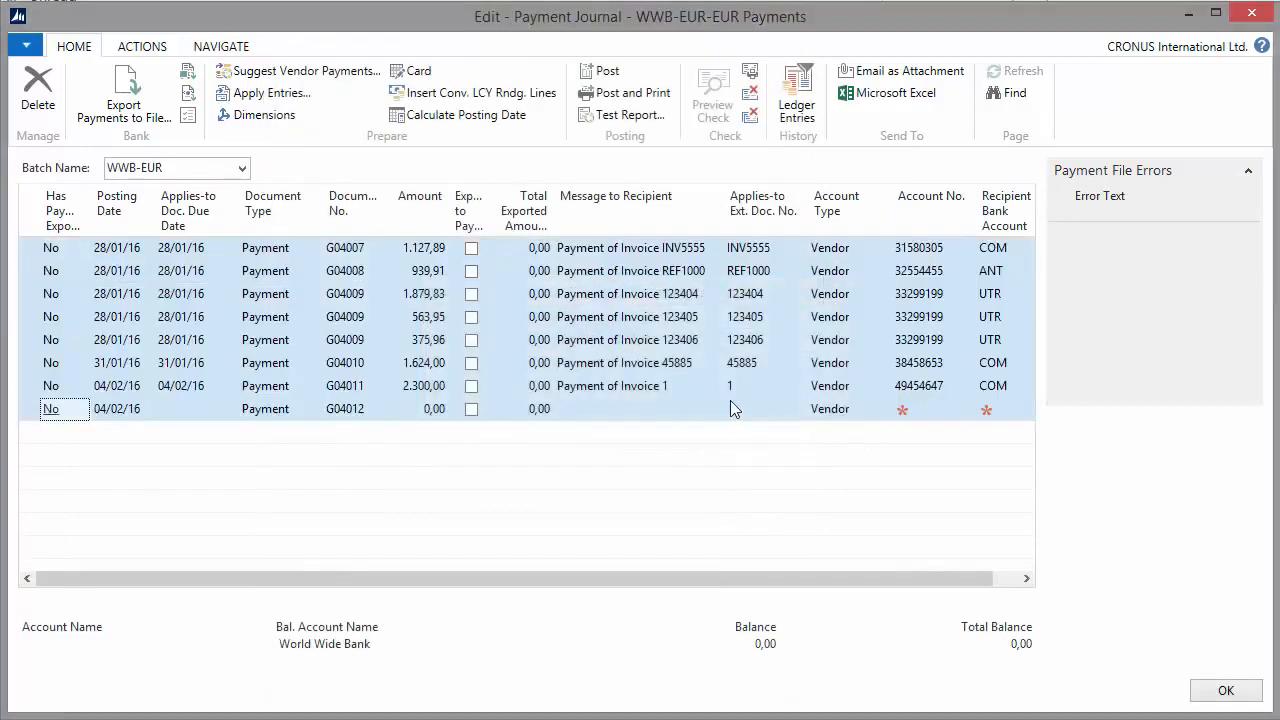
pyautogui.click(675, 388)
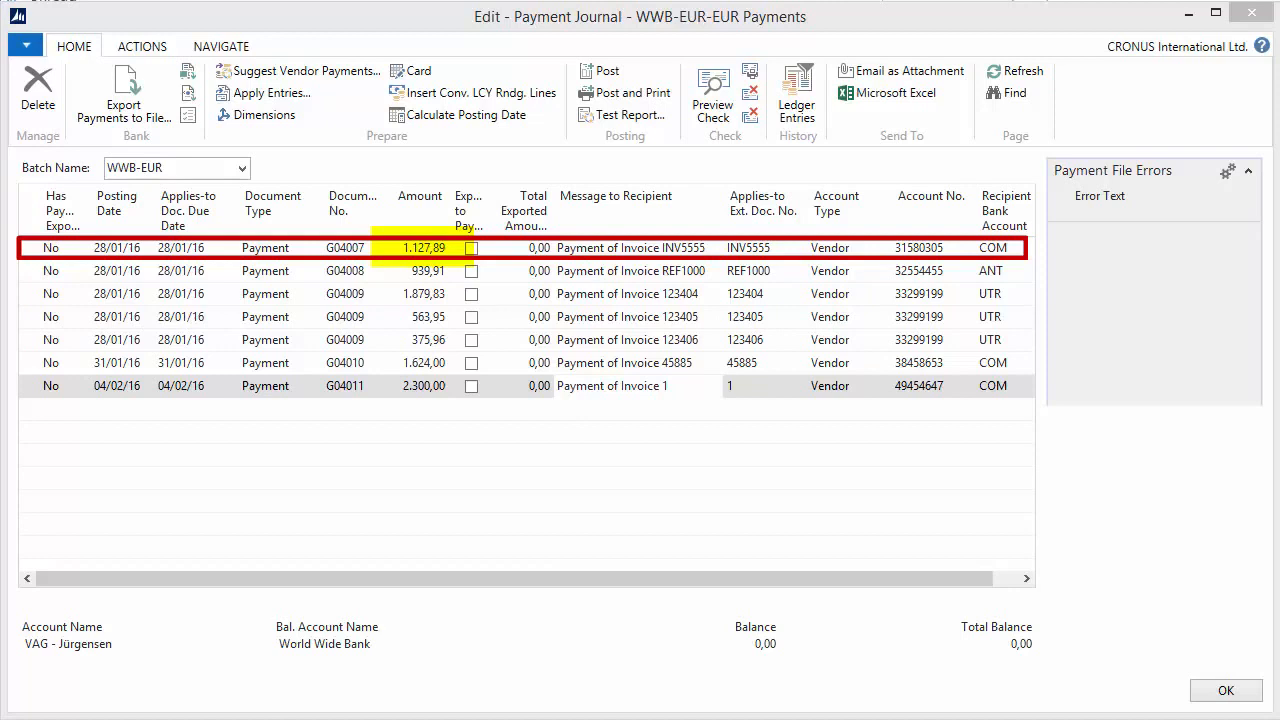
# Set the amount of the payment line for invoice INV5555 to 500.
pyautogui.click(421, 250)
pyautogui.doubleClick(422, 250)
pyautogui.write('500')
pyautogui.press('Tab')
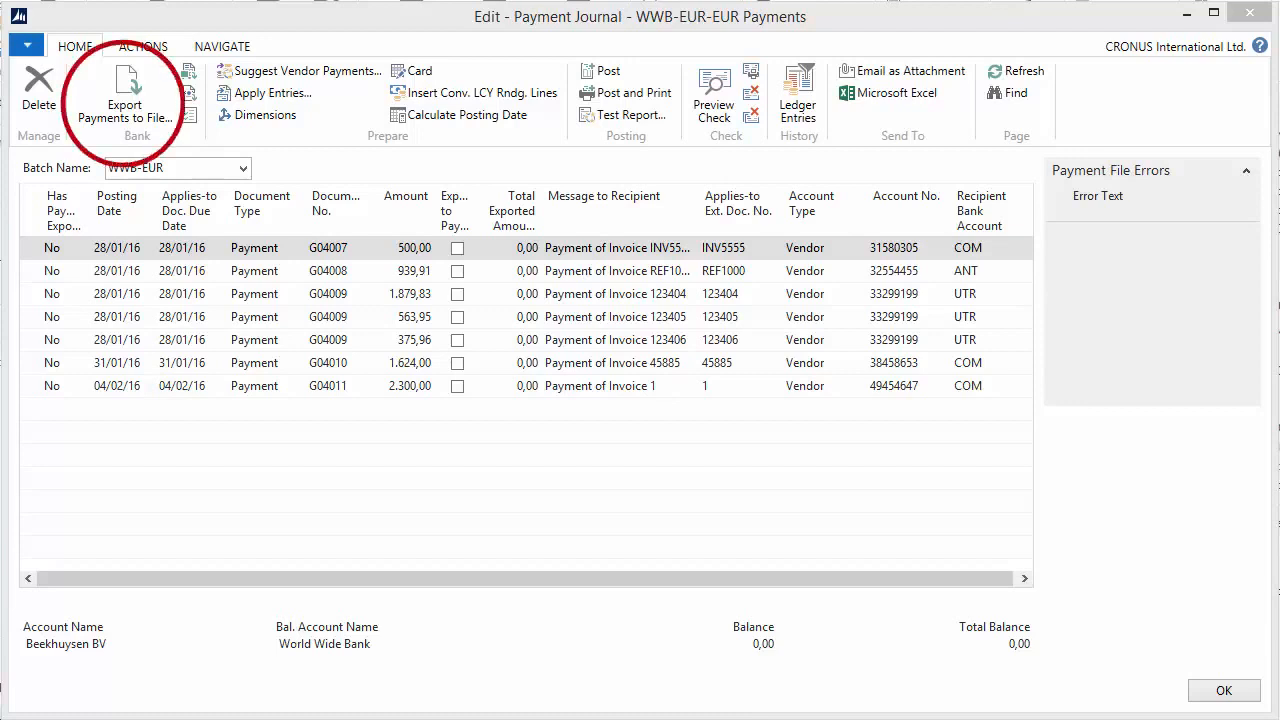
# Export the journal's payments to an XML file saved as "Payments for upload on 28-Jan-2016.XML".
pyautogui.click(128, 113)
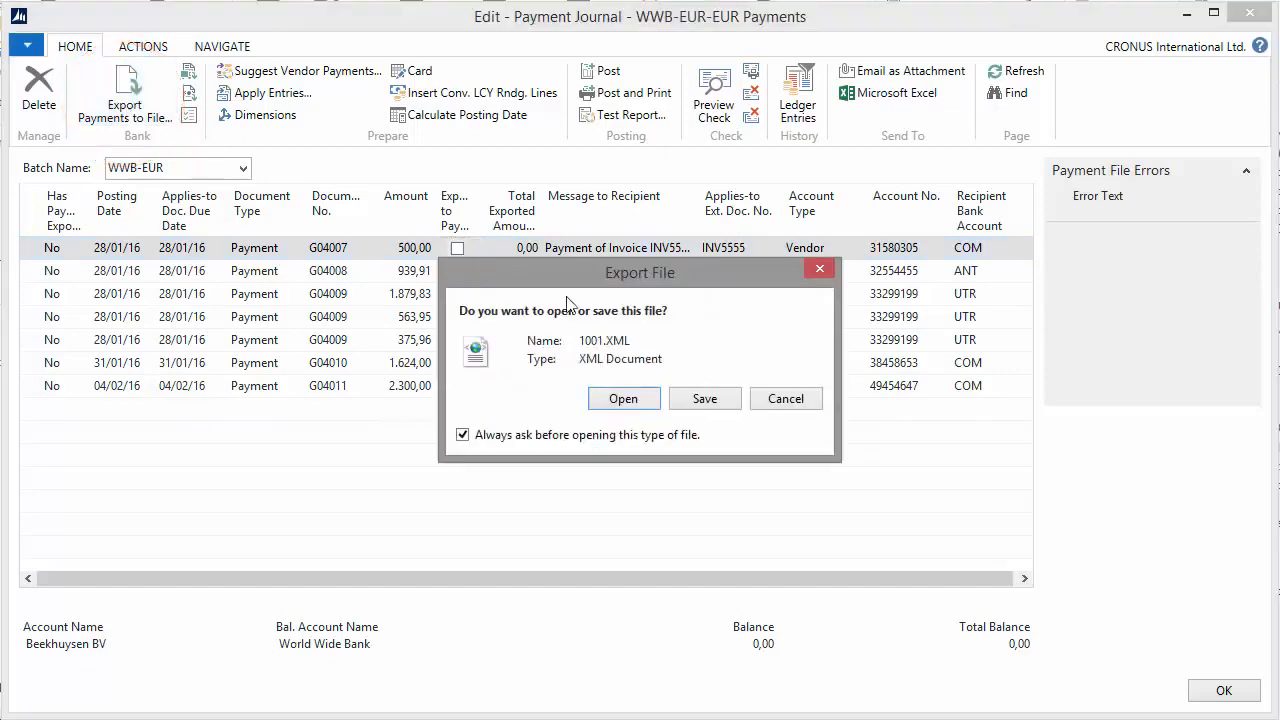
pyautogui.click(703, 398)
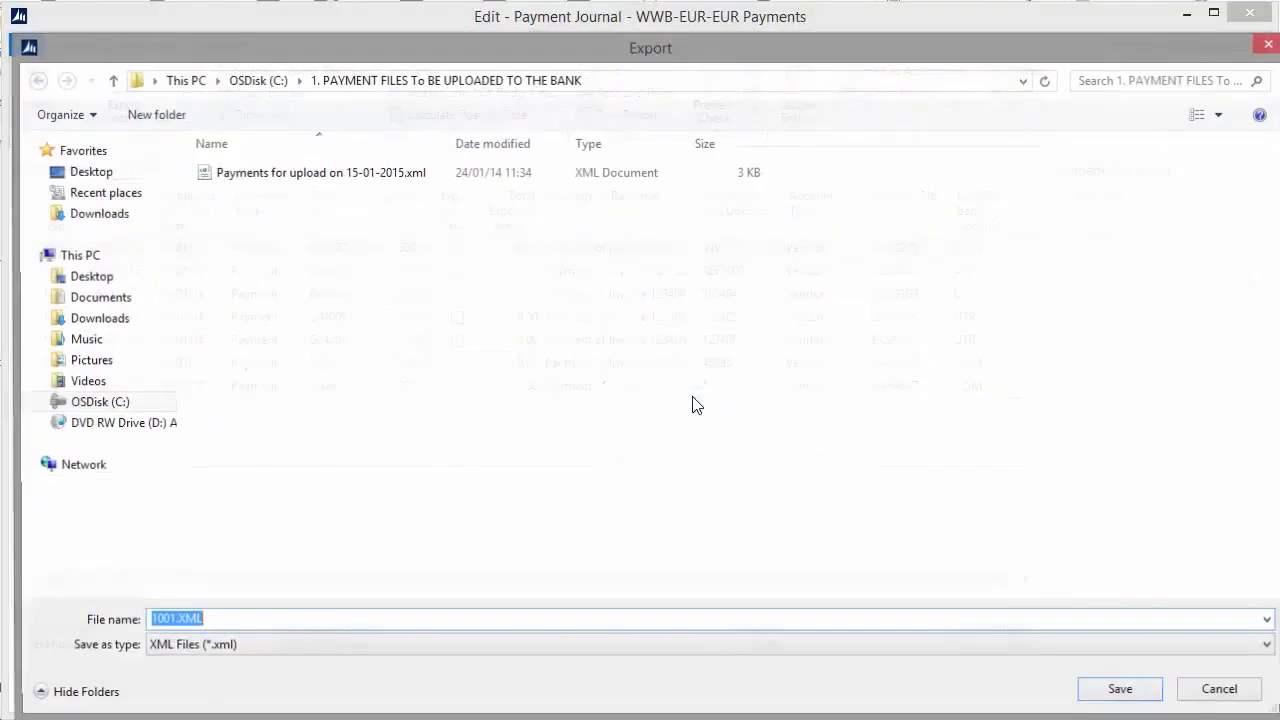
pyautogui.write('Payments for upload on 28-Jan-2016')
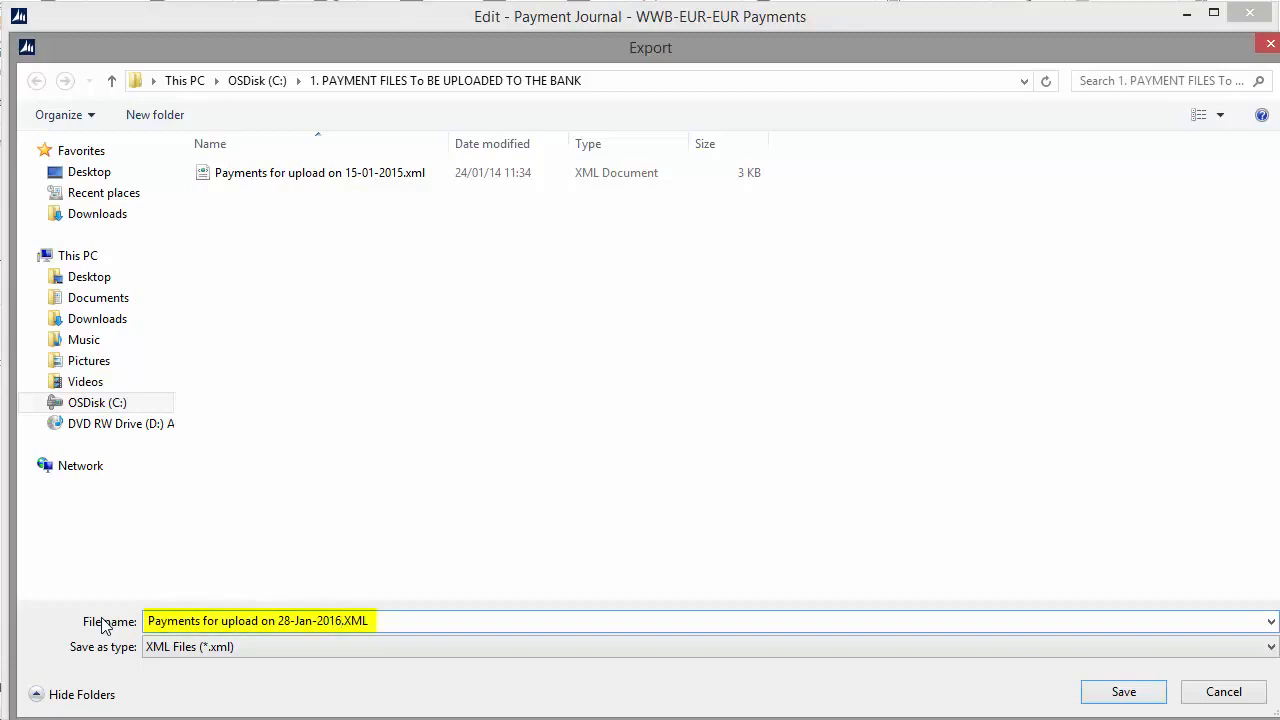
pyautogui.click(1123, 692)
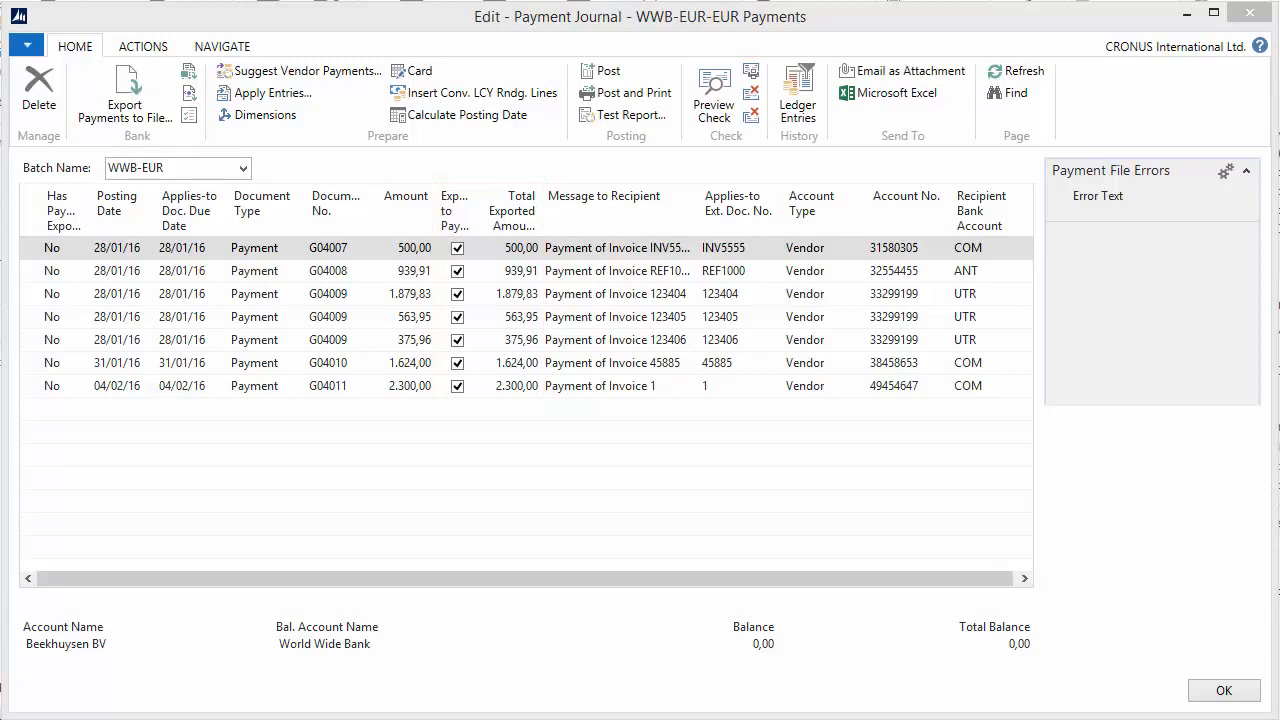
# Review the credit transfer register entries for the invoice INV5555 payment line, comparing the transfer amount with the applies-to entry amount.
pyautogui.click(222, 46)
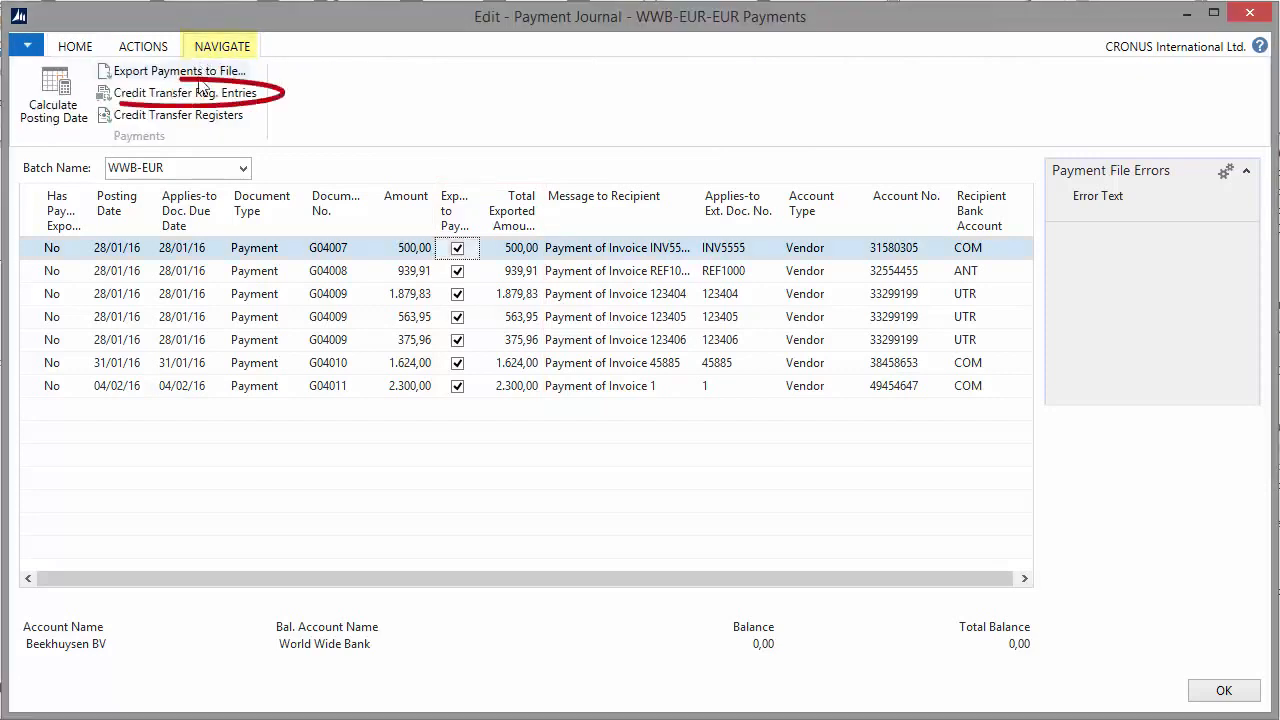
pyautogui.click(208, 93)
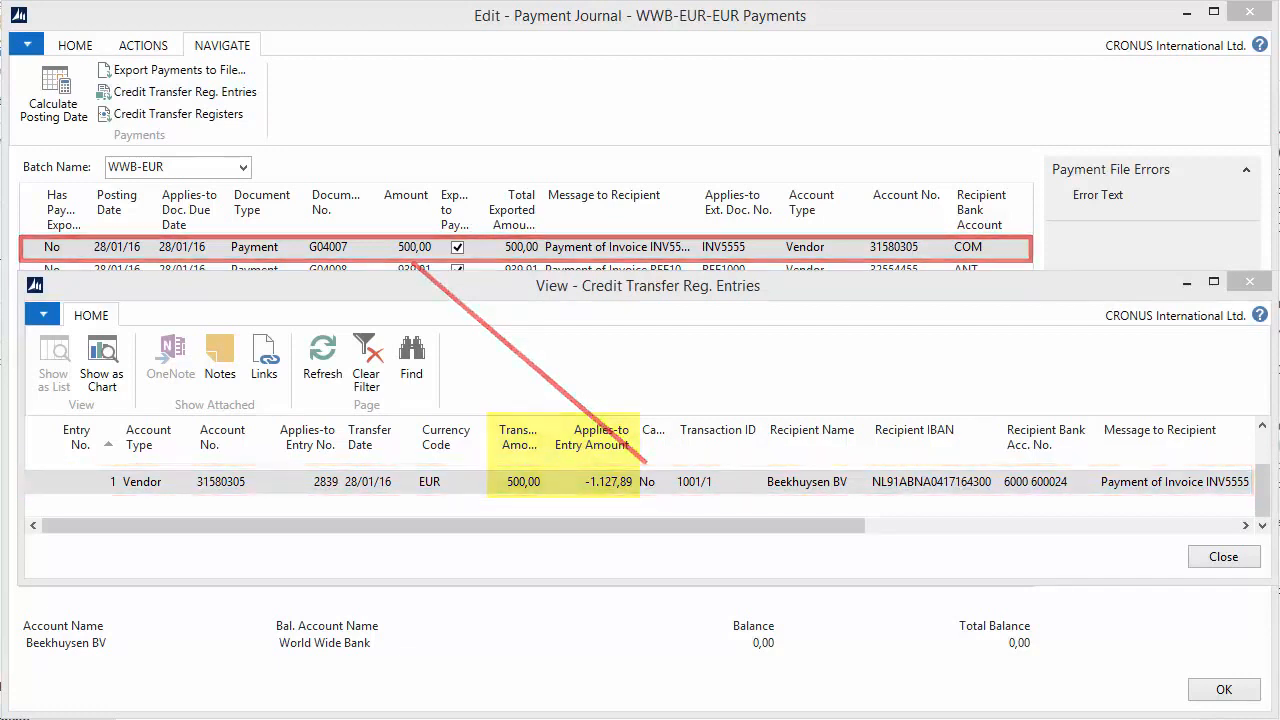
pyautogui.click(1249, 282)
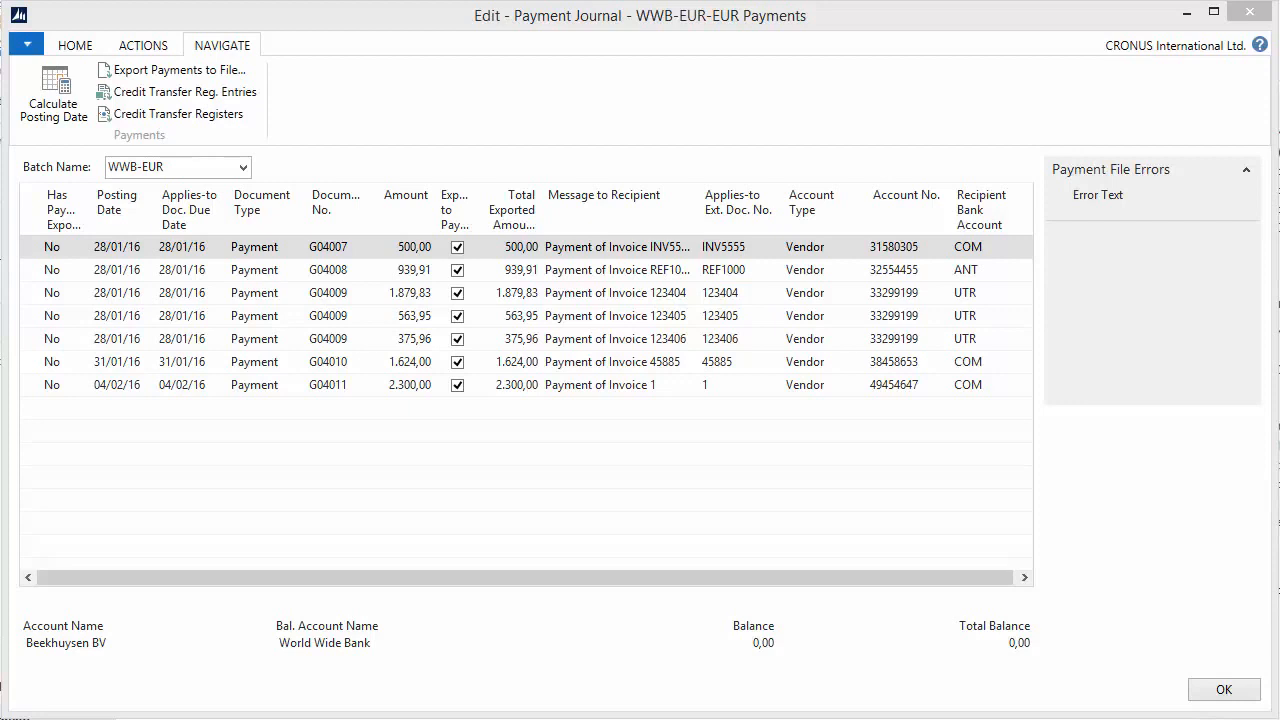
# Delete all the exported payment lines from the WWB-EUR journal.
pyautogui.click(75, 45)
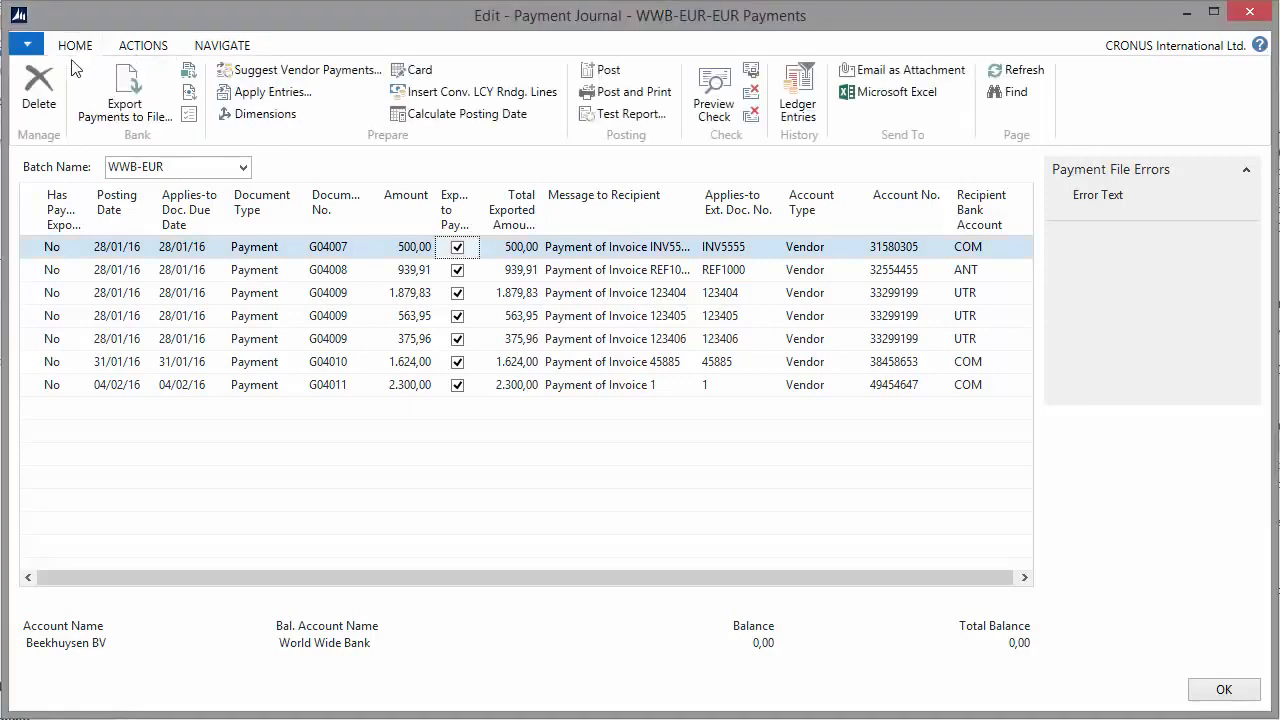
pyautogui.click(33, 192)
pyautogui.click(39, 90)
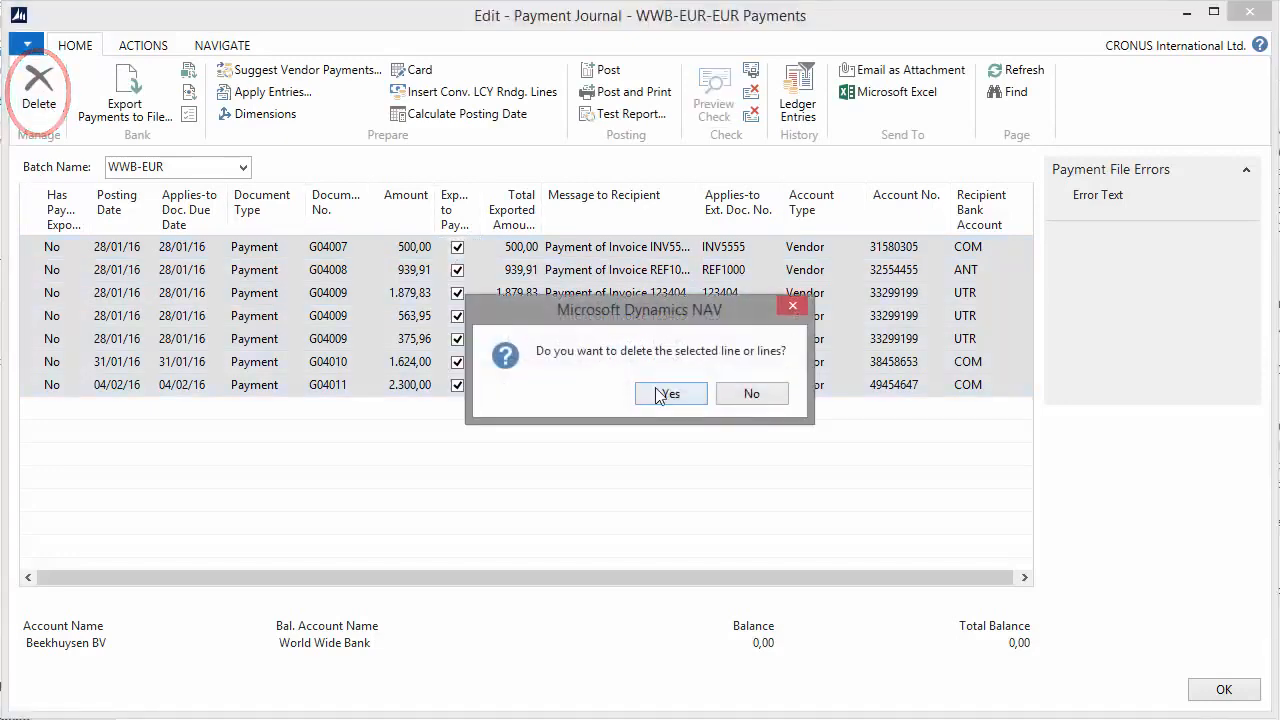
pyautogui.click(668, 394)
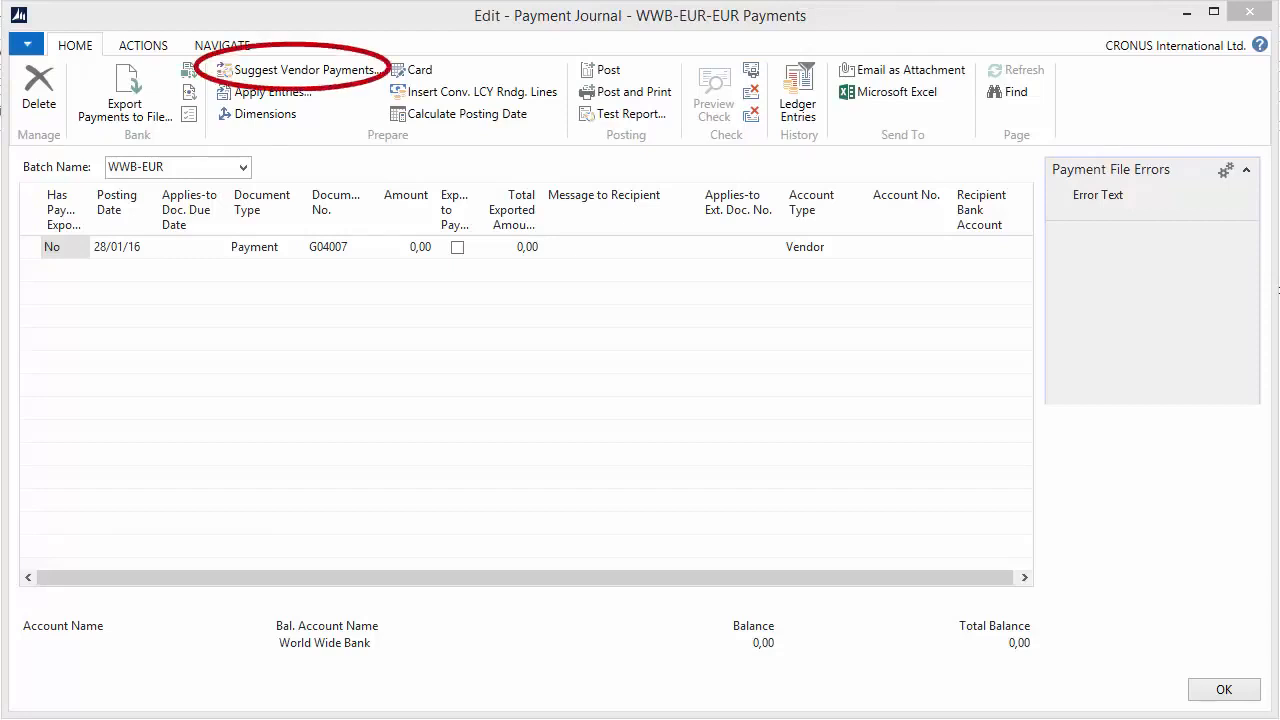
# Suggest vendor payments with last payment date 05/02/16 and Skip Exported Payments enabled.
pyautogui.click(258, 72)
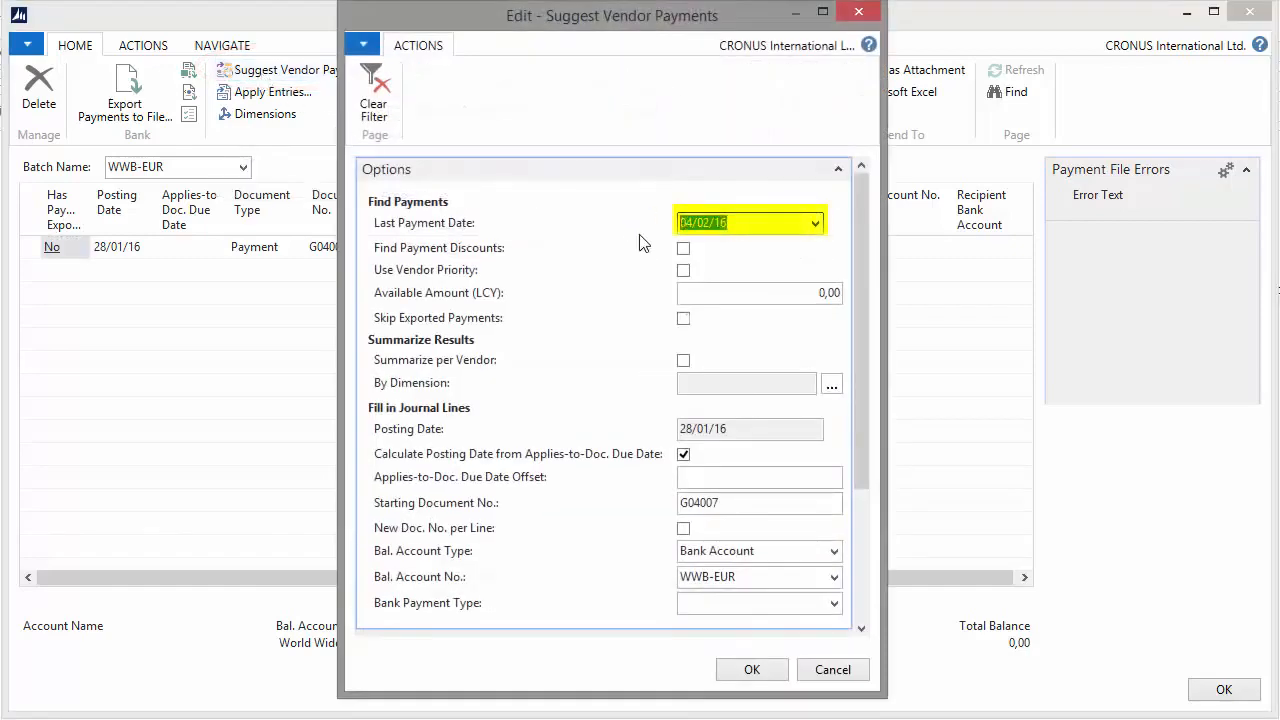
pyautogui.write('05/02/16')
pyautogui.click(719, 293)
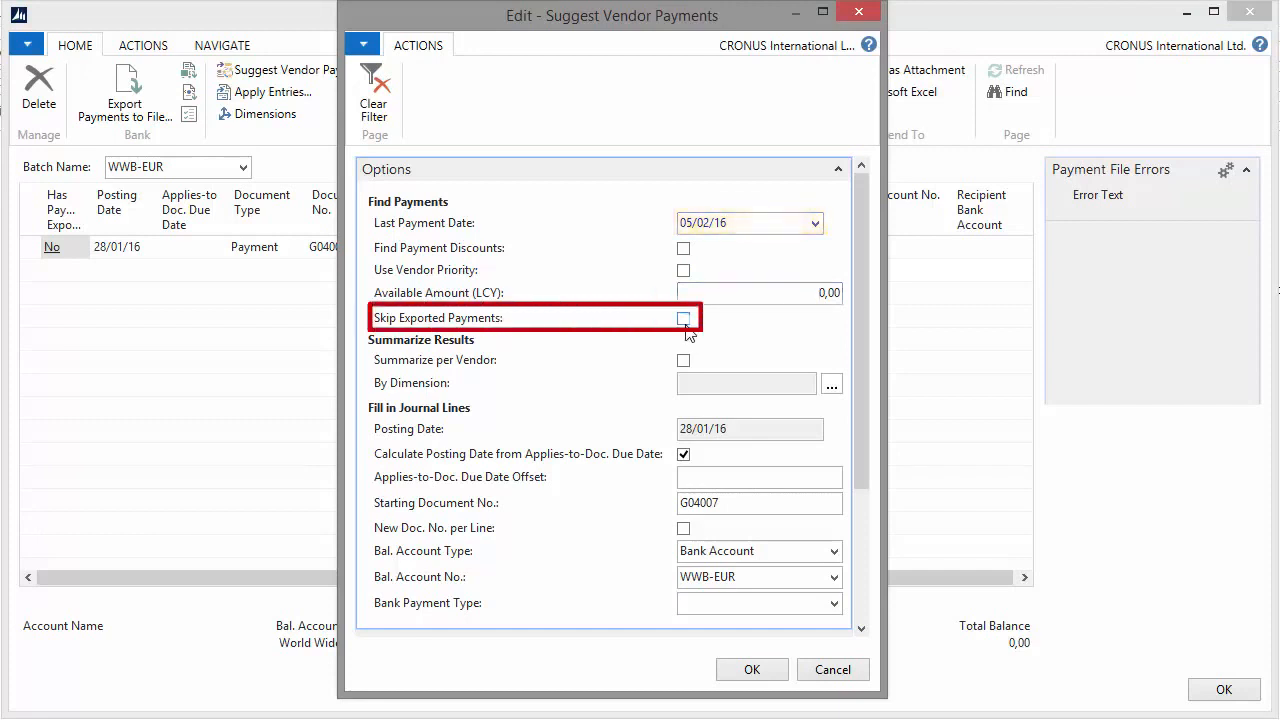
pyautogui.click(684, 319)
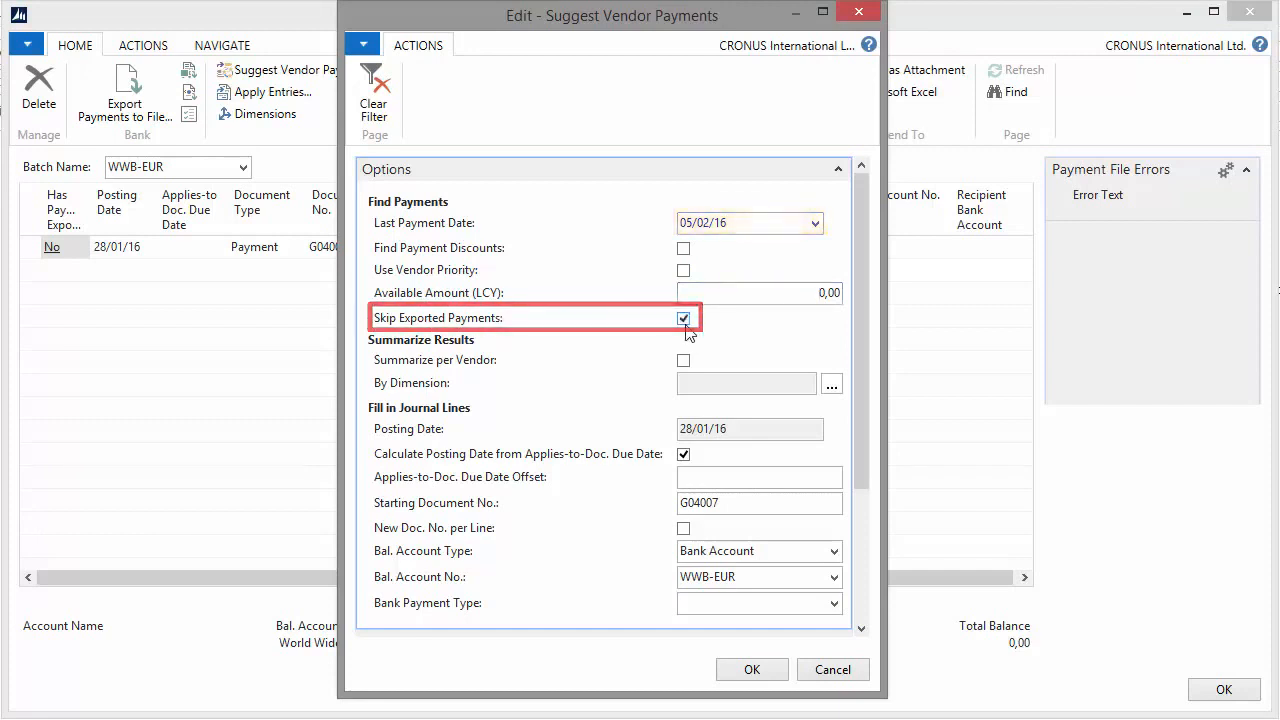
pyautogui.click(752, 669)
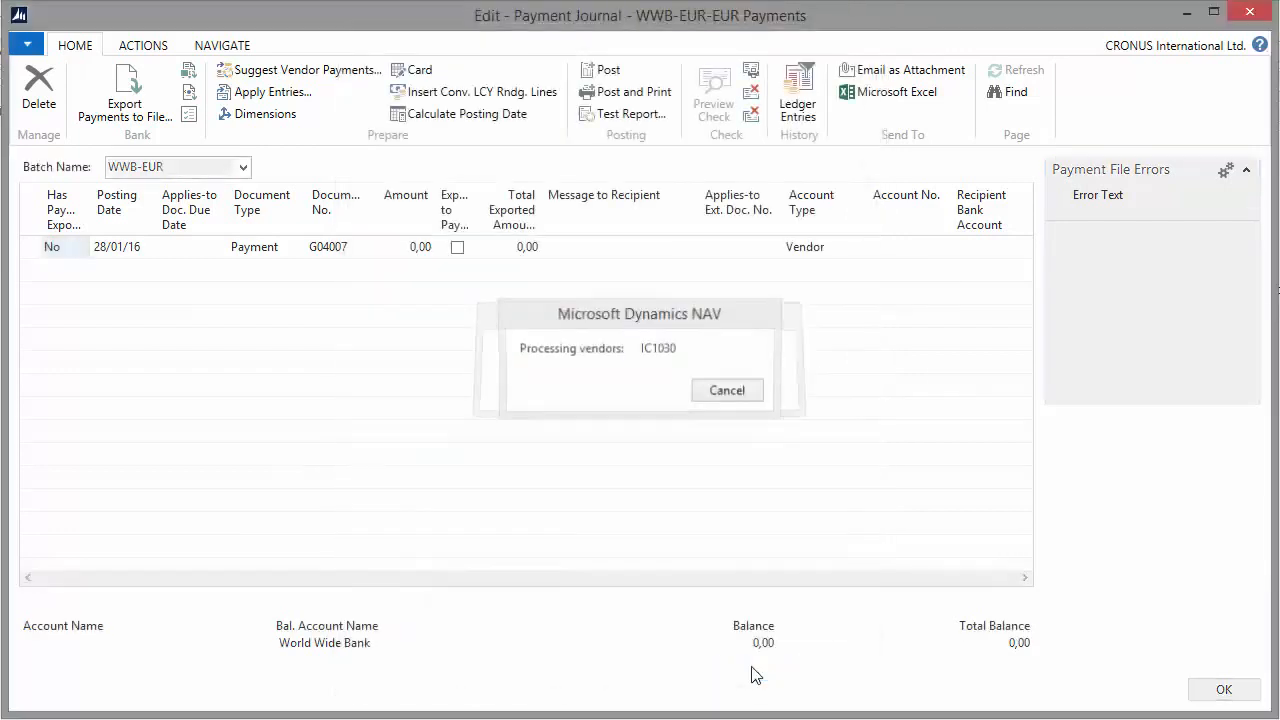
pyautogui.click(786, 418)
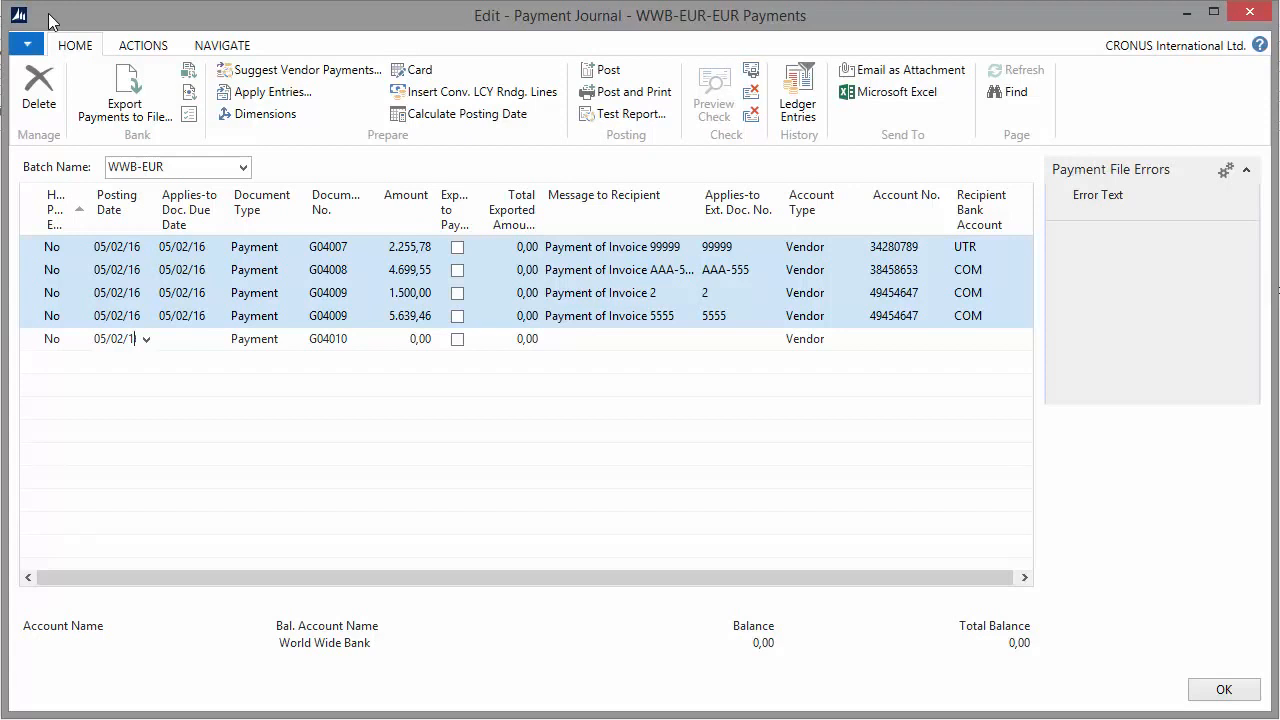
# Delete the four suggested payment lines dated 05/02/16 from the journal.
pyautogui.click(30, 318)
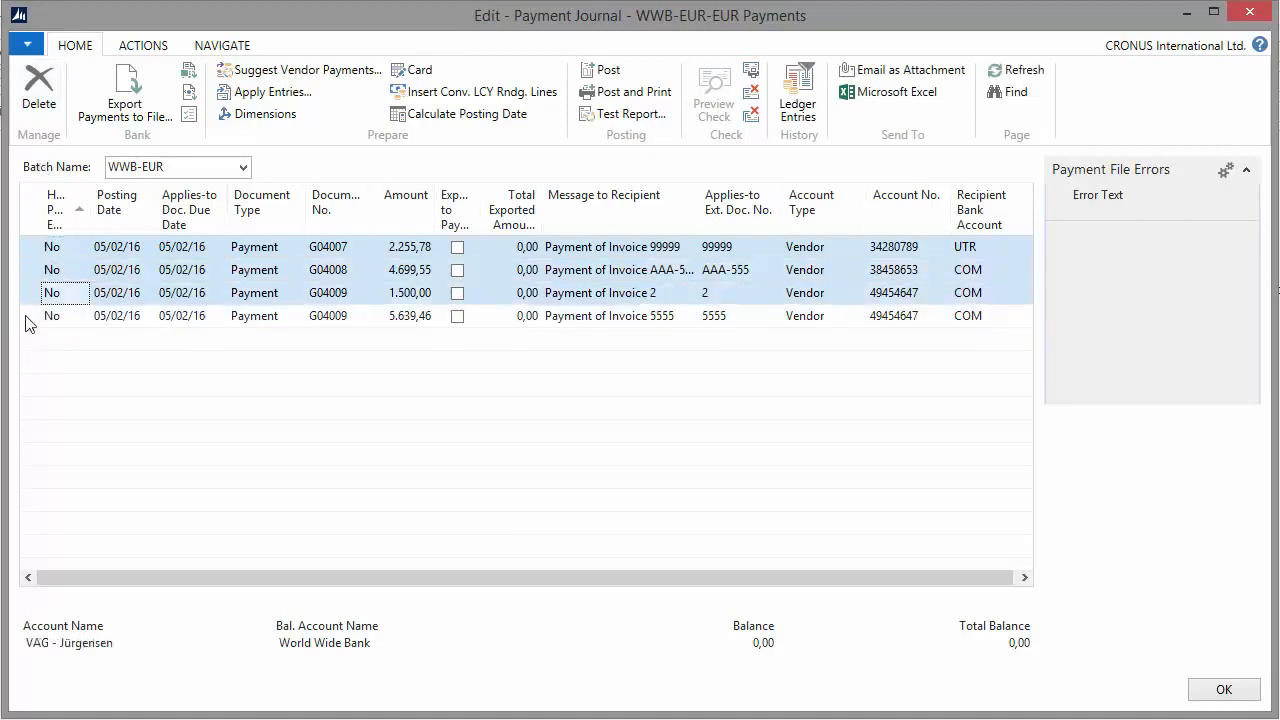
pyautogui.click(39, 88)
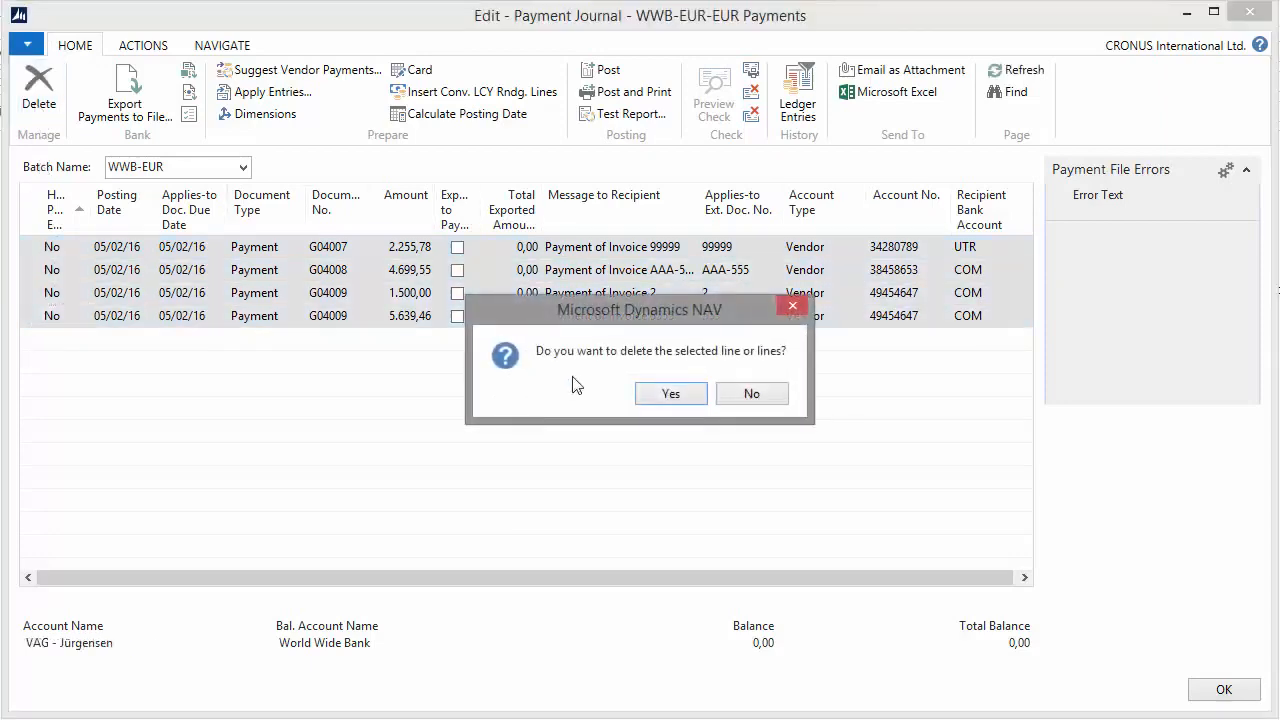
pyautogui.click(595, 391)
# Suggest vendor payments with last payment date 05/02/16 and Skip Exported Payments disabled, and acknowledge the currency notice.
pyautogui.click(324, 72)
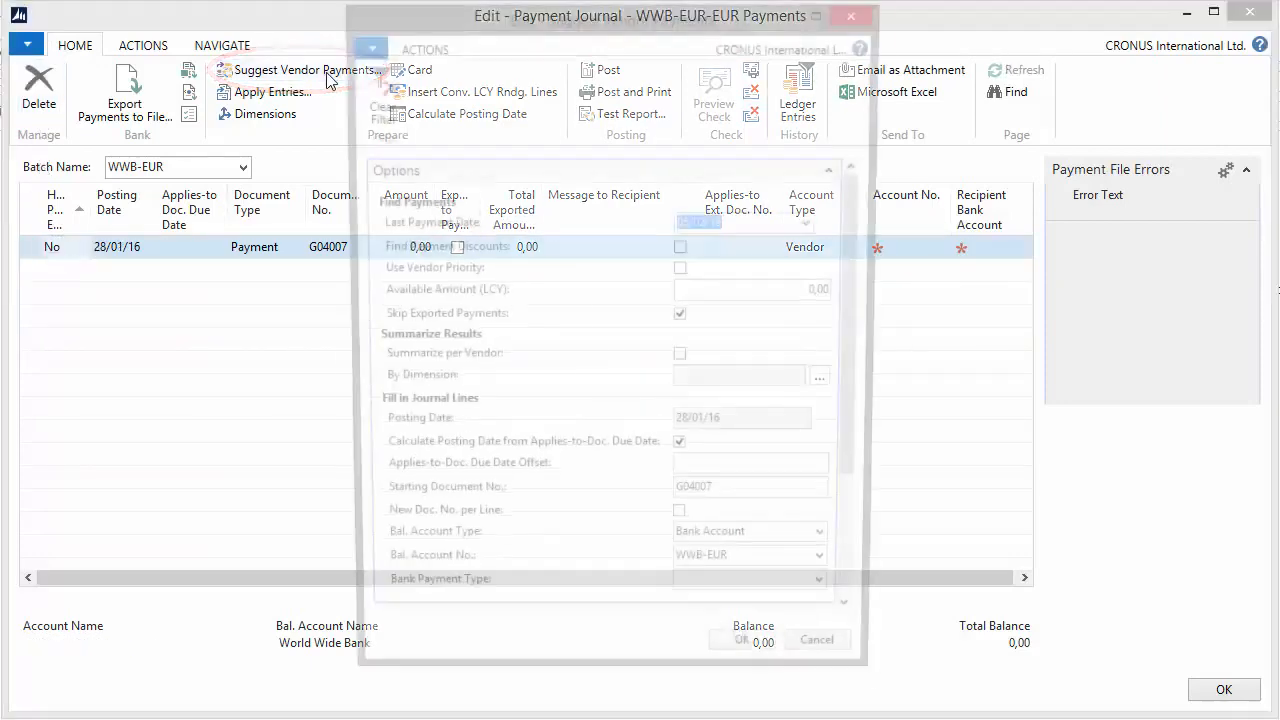
pyautogui.click(683, 319)
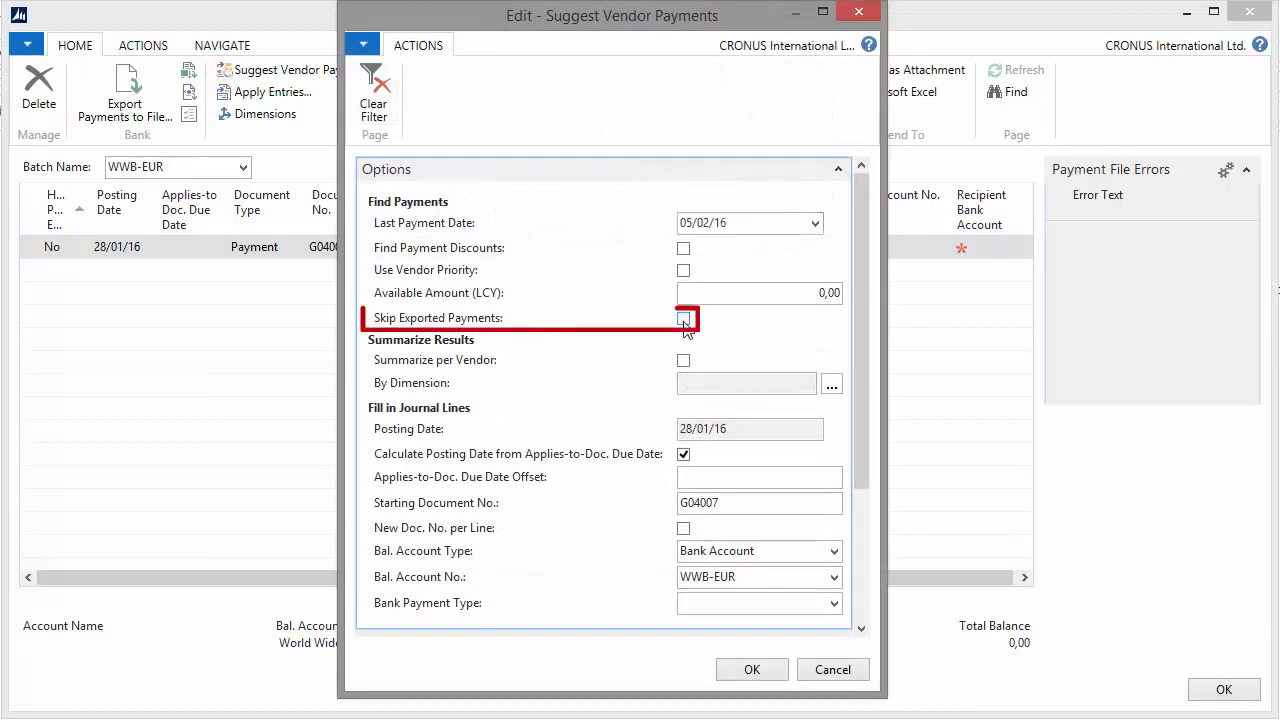
pyautogui.click(764, 673)
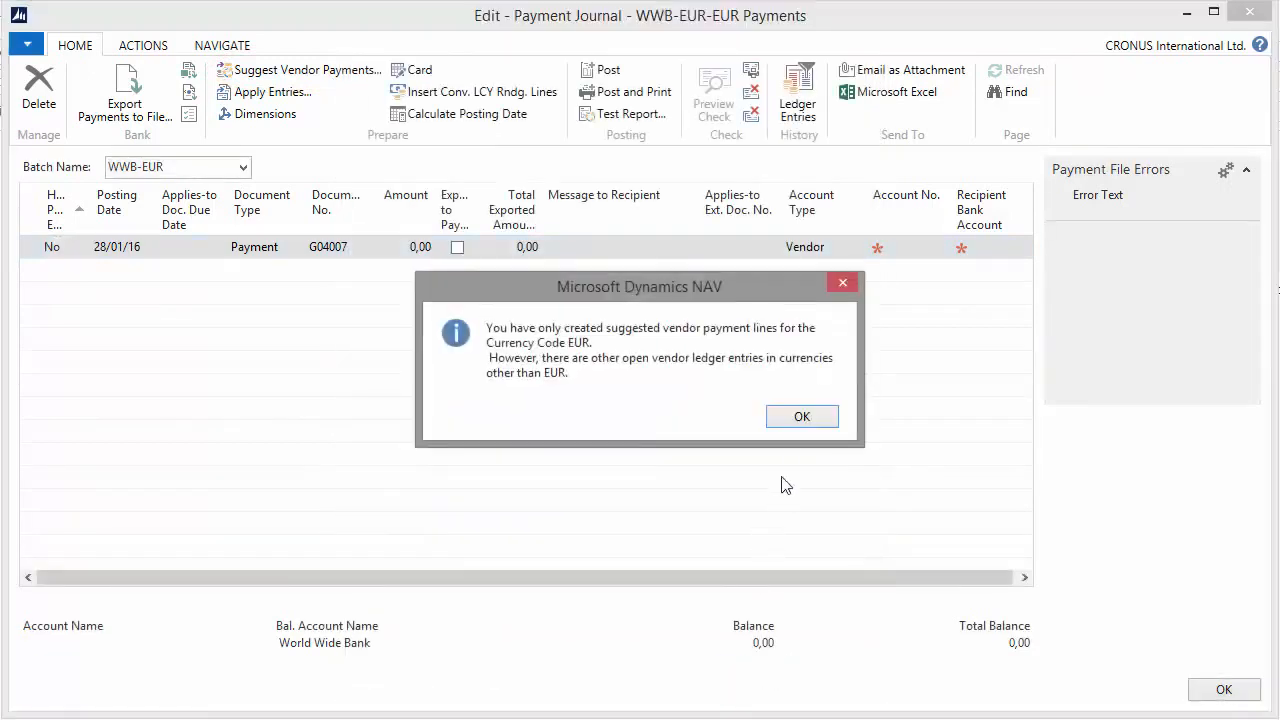
pyautogui.click(791, 423)
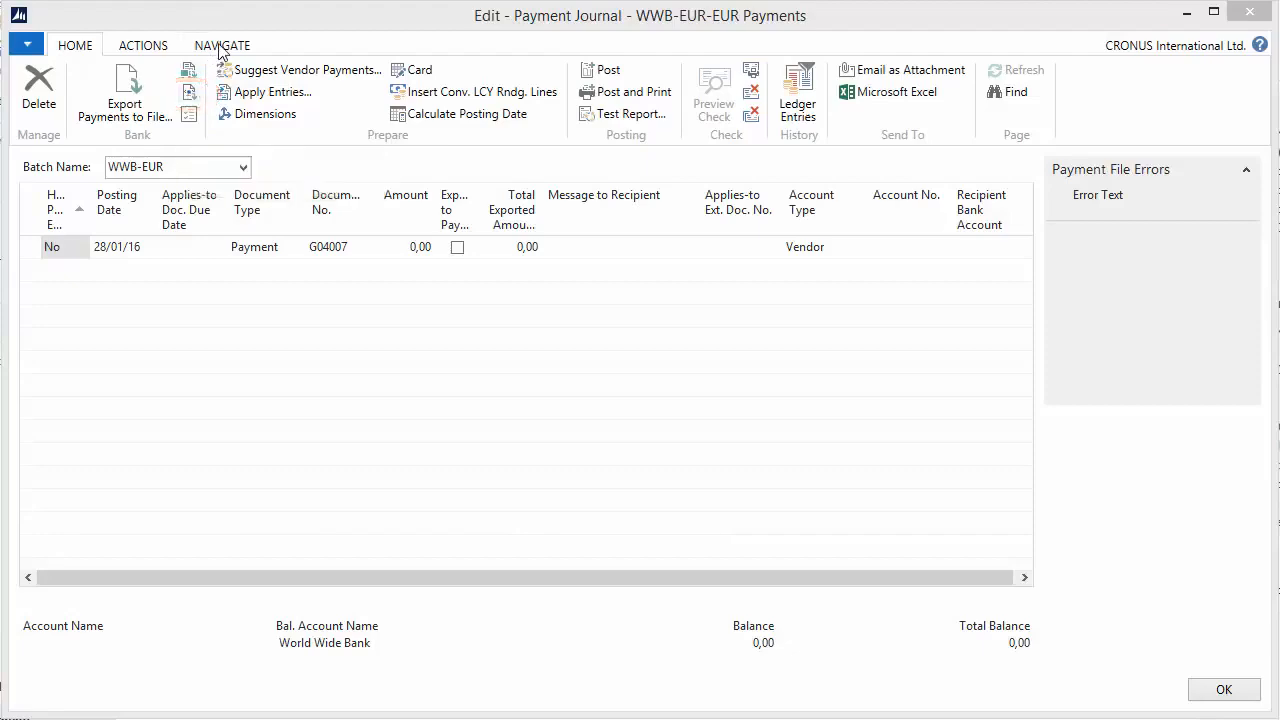
# Review the entries of credit transfer register 1001, including the recipient IBAN and bank account details, and return to the register list.
pyautogui.click(222, 47)
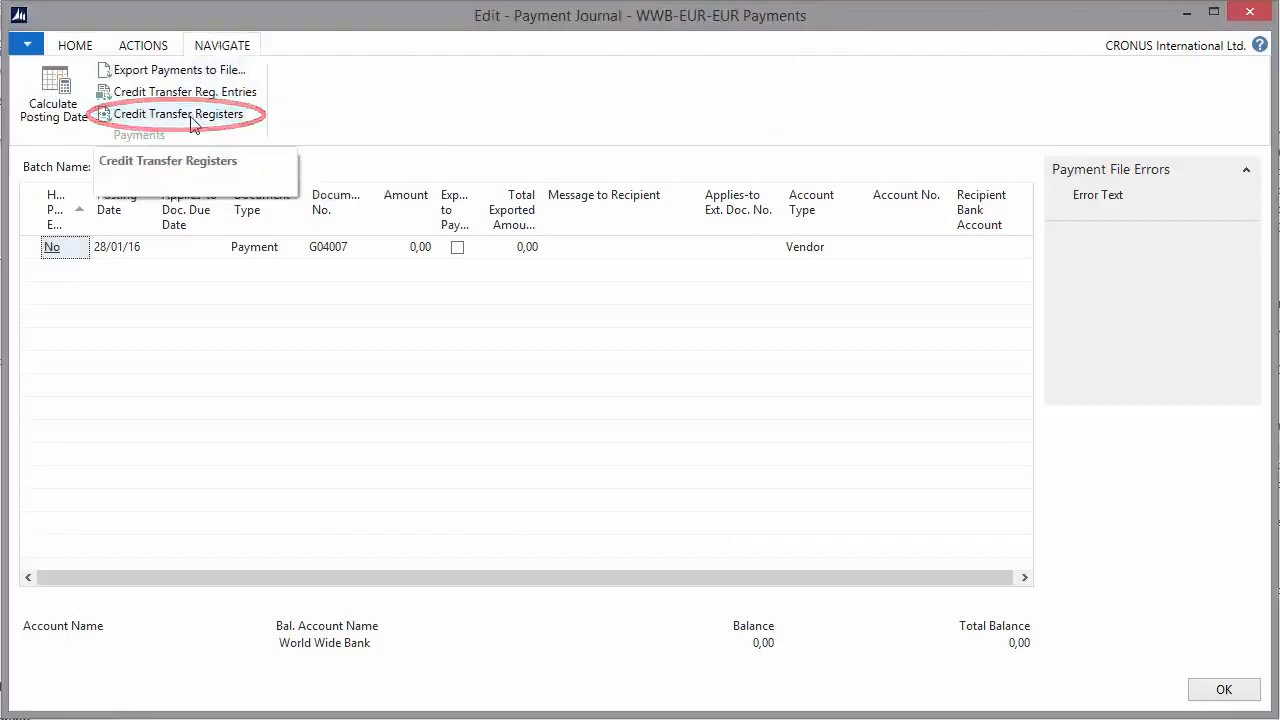
pyautogui.click(192, 122)
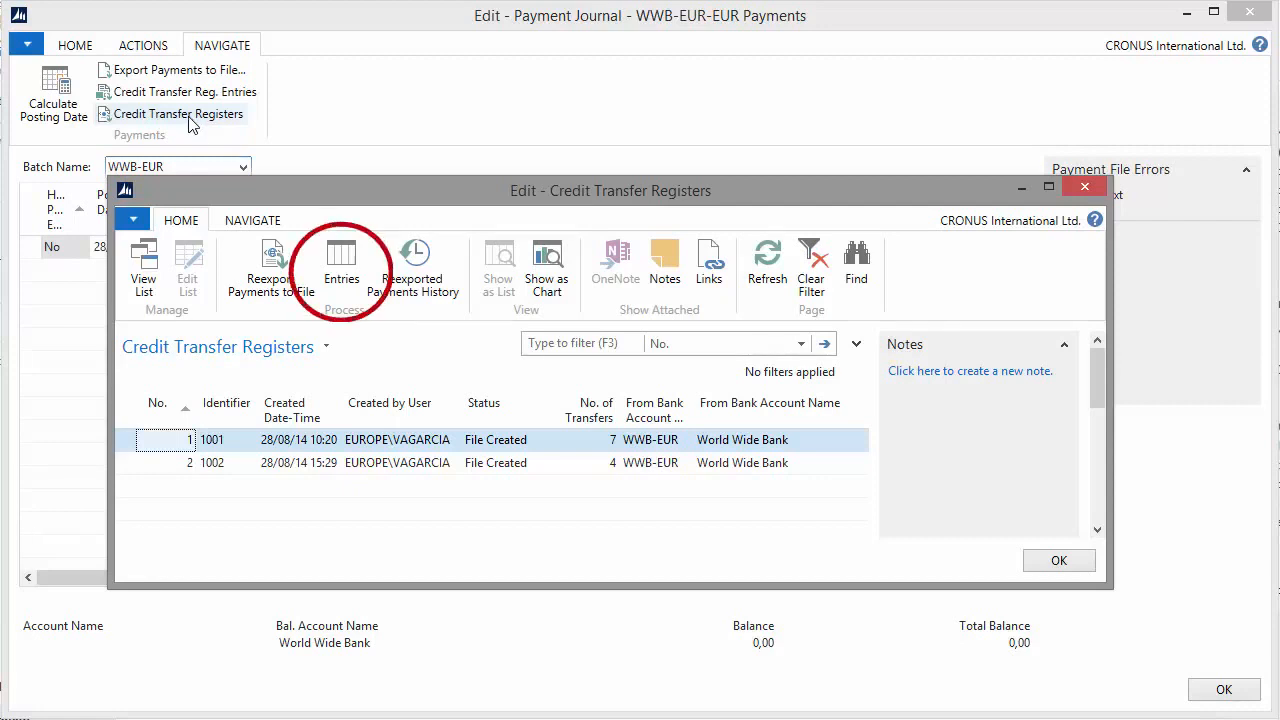
pyautogui.click(341, 278)
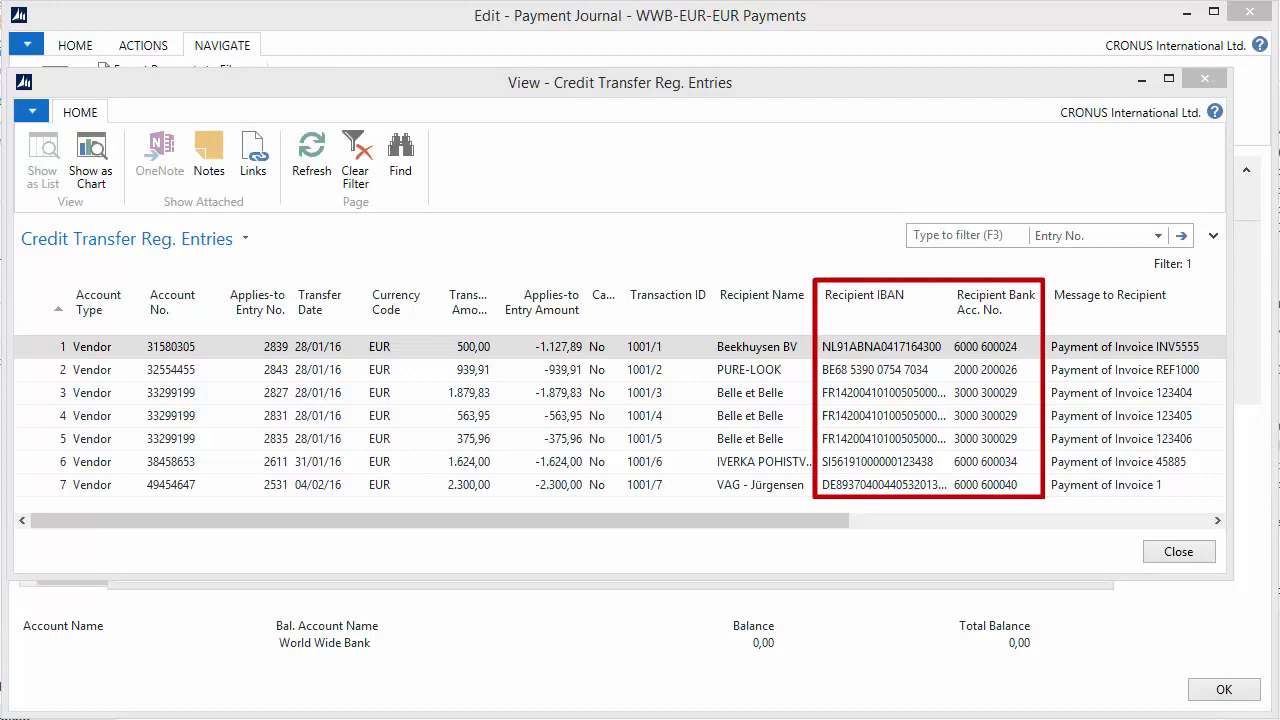
pyautogui.click(1205, 79)
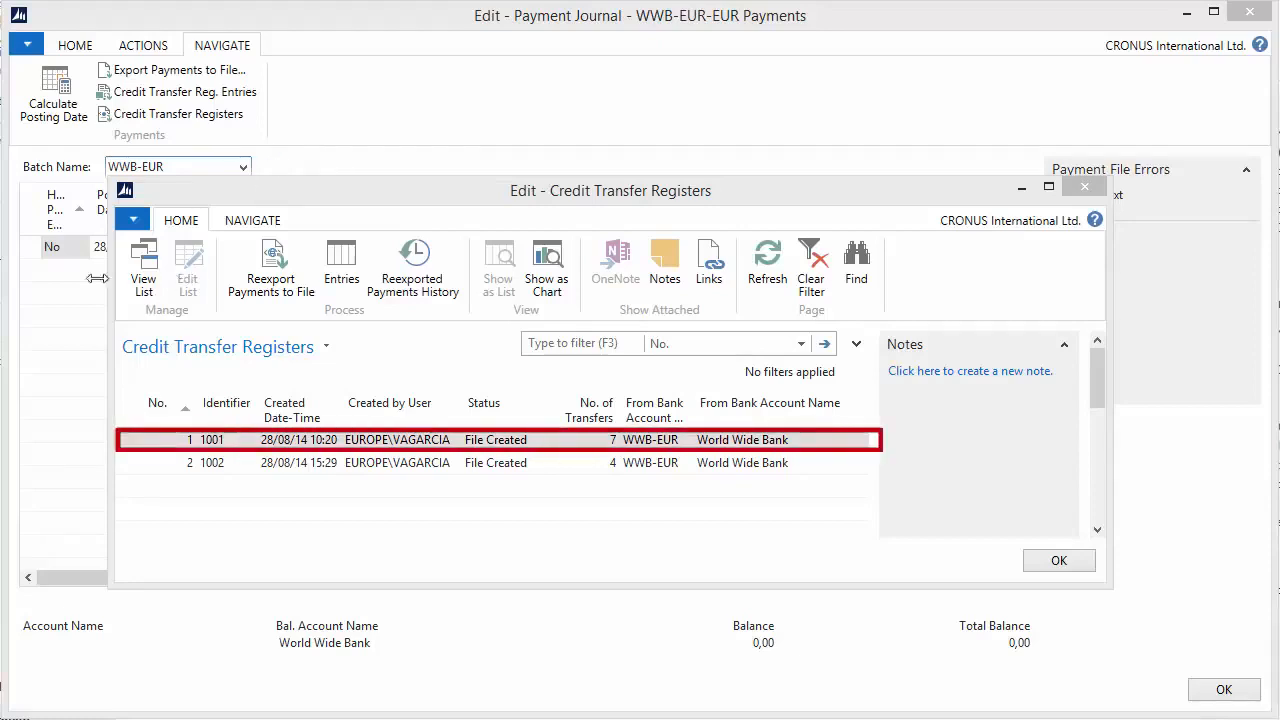
# Re-export the payments of credit transfer register 1001 to the file "Payments for upload on 28-Jan-2016 (2).XML" and open its re-export history.
pyautogui.click(130, 440)
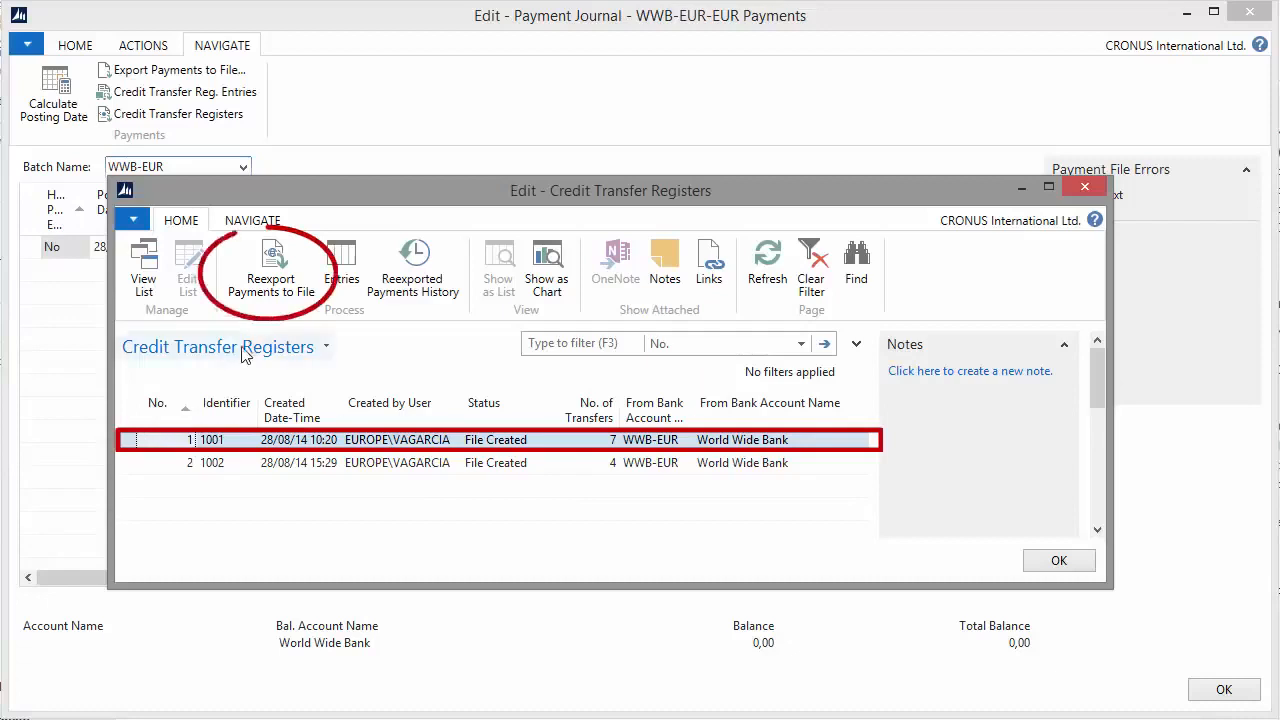
pyautogui.click(270, 285)
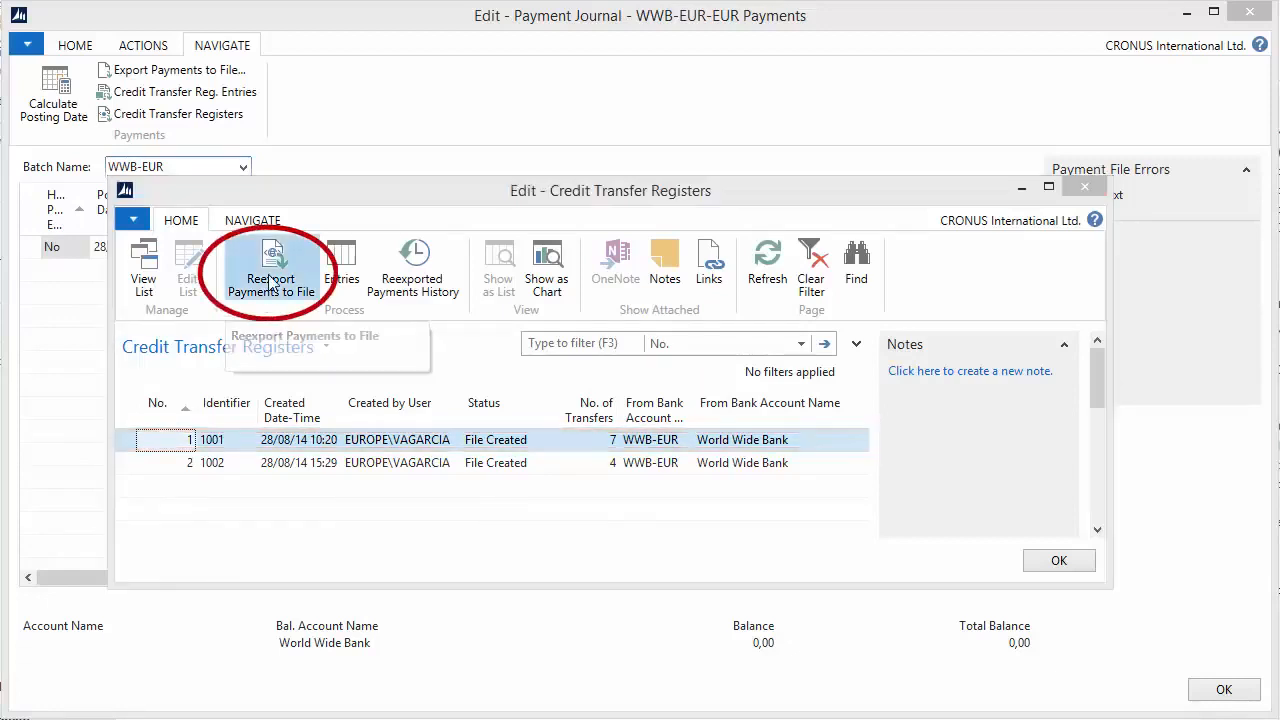
pyautogui.click(677, 425)
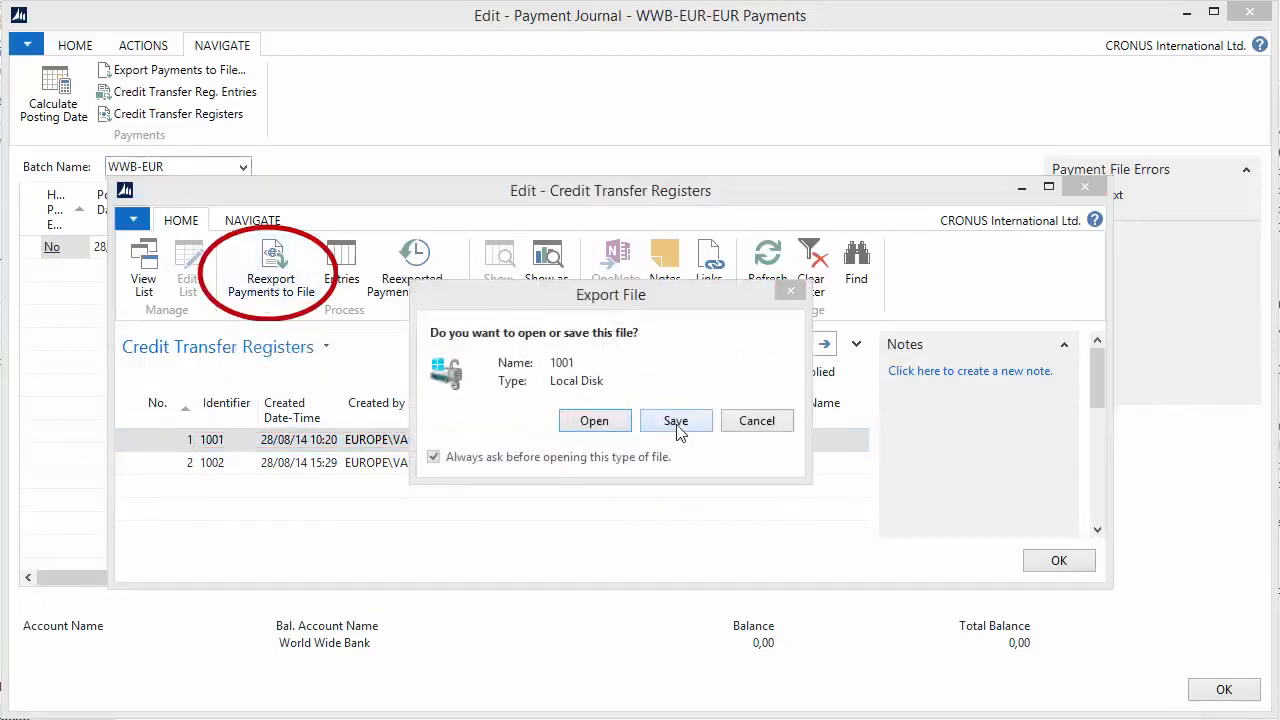
pyautogui.click(680, 430)
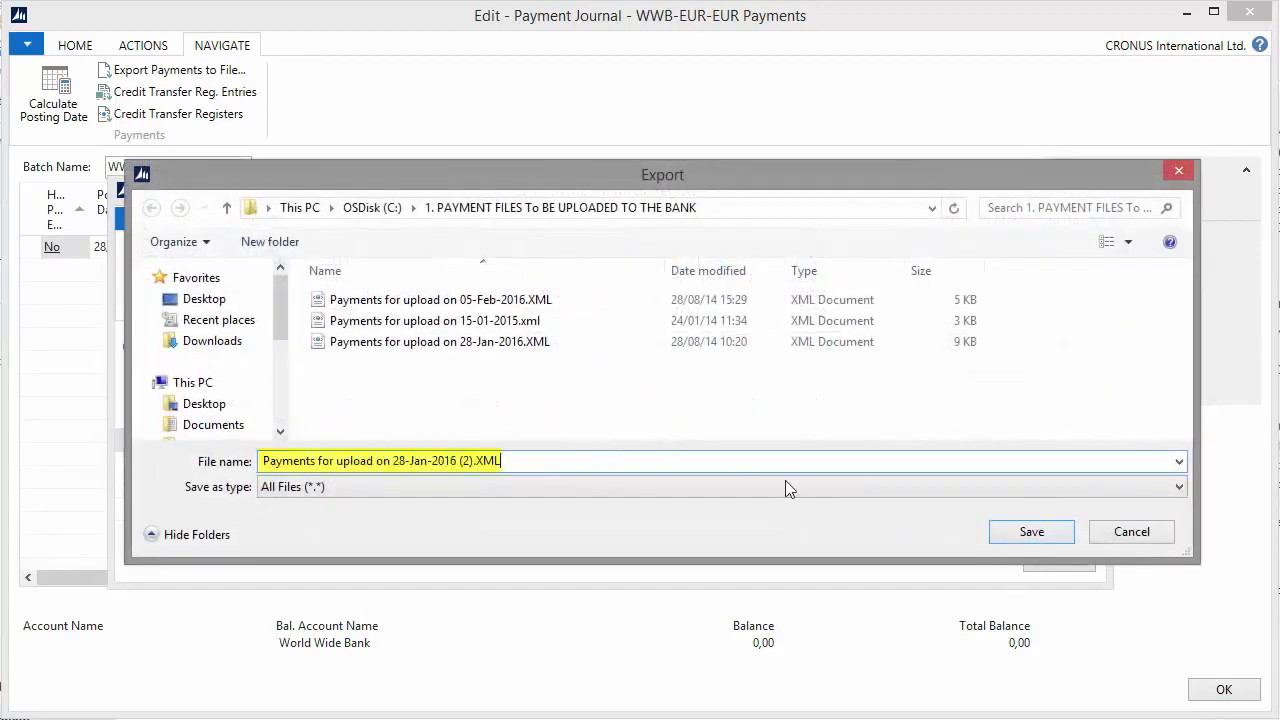
pyautogui.click(1031, 531)
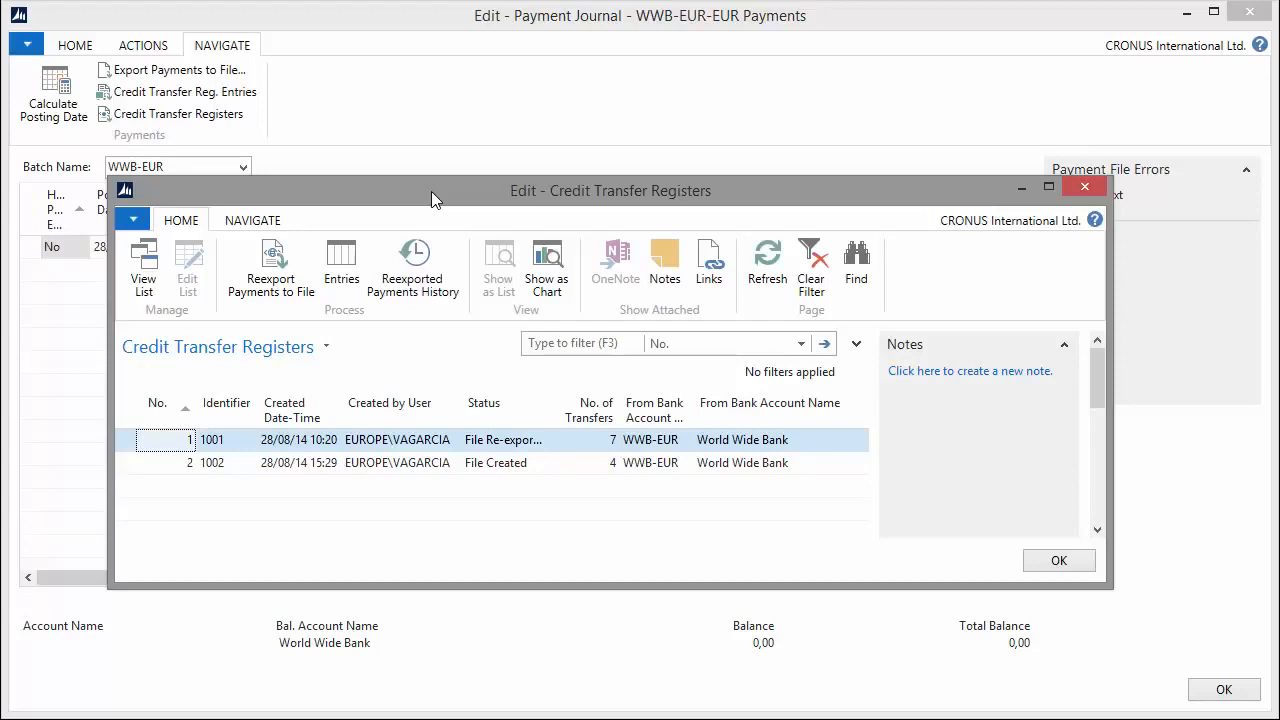
pyautogui.click(438, 279)
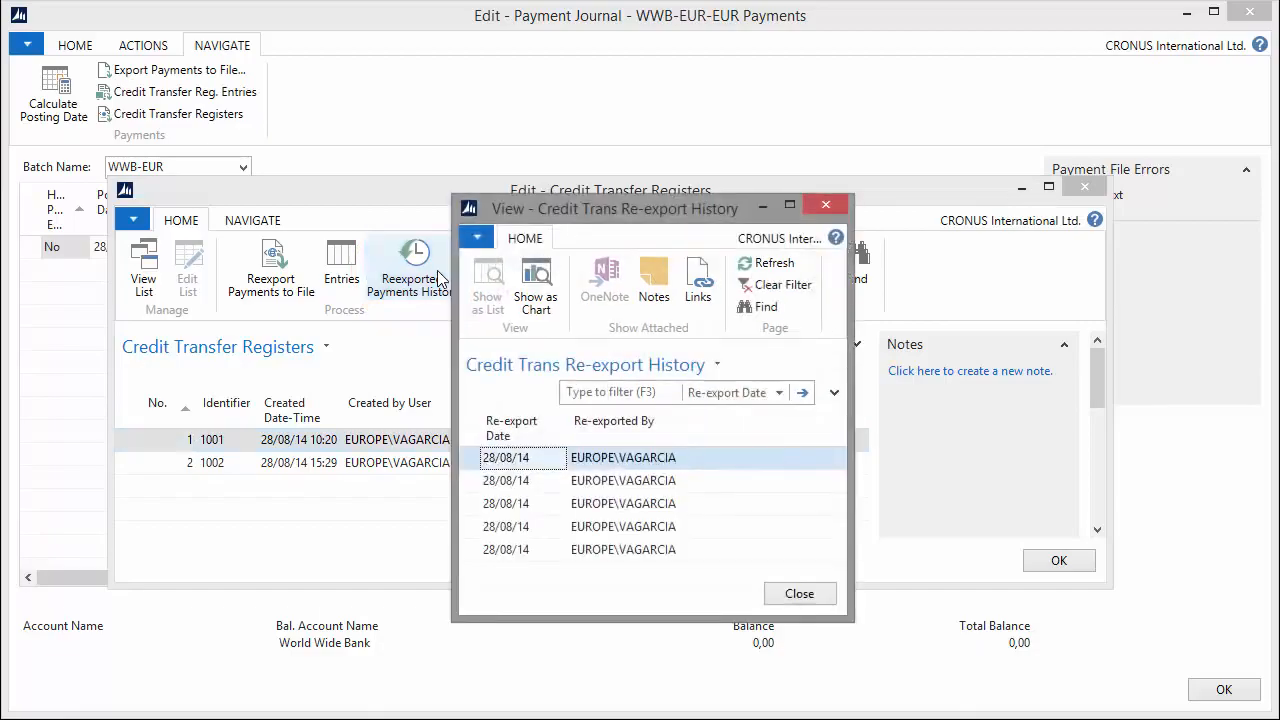